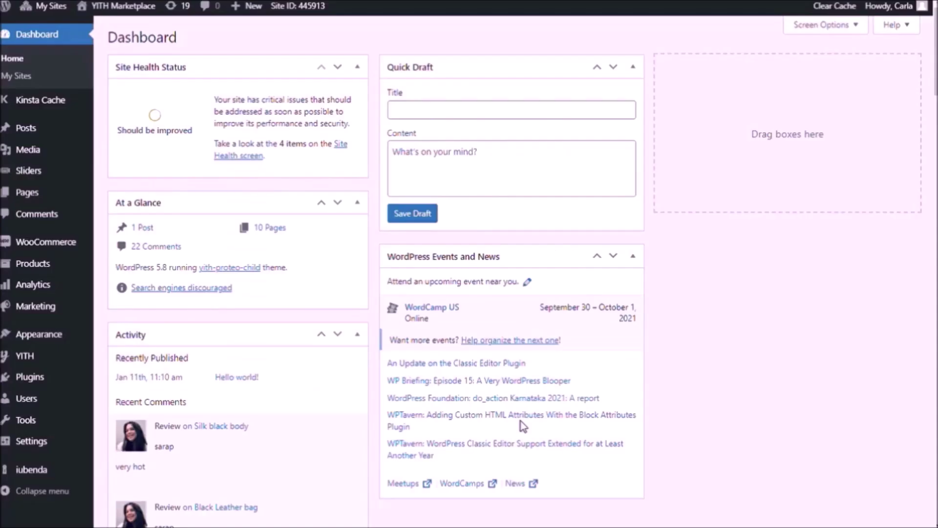
Create a new YITH Product Add-ons options block named "Copywriting"
mouse_move(66, 364)
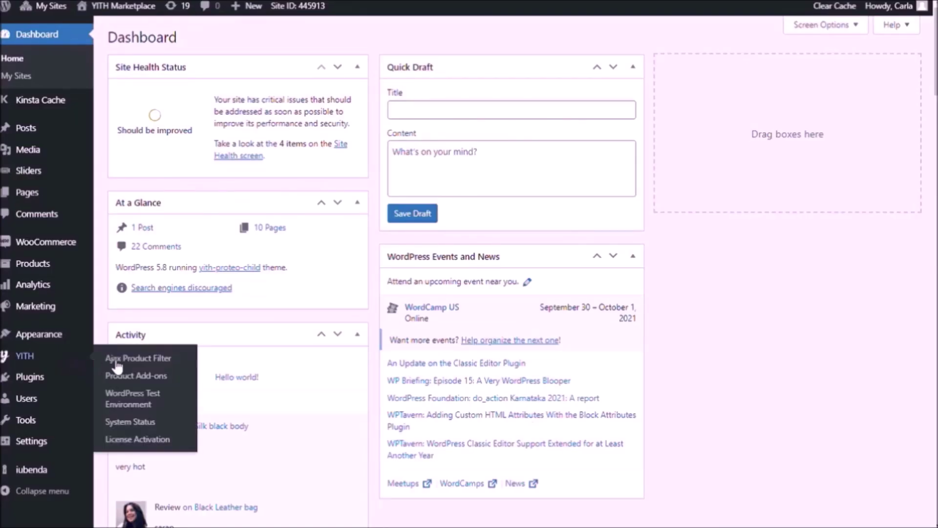
click(138, 377)
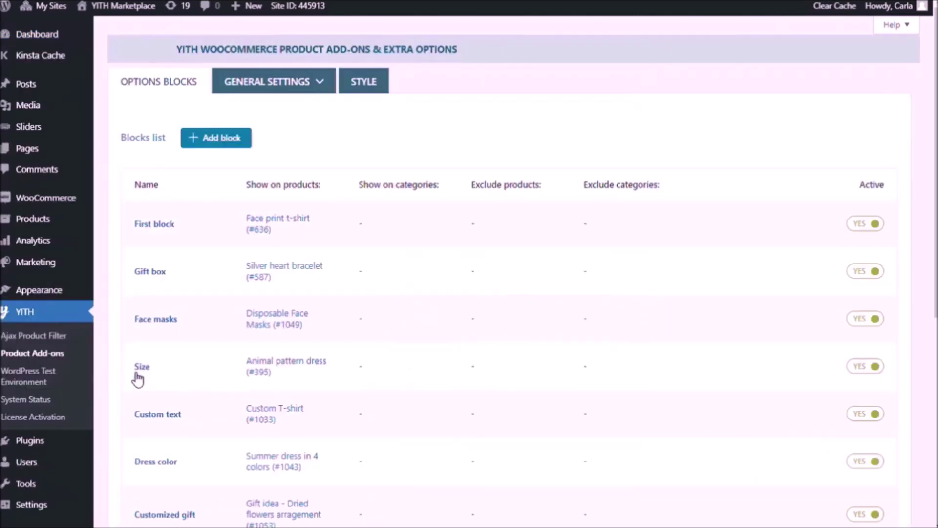
click(206, 142)
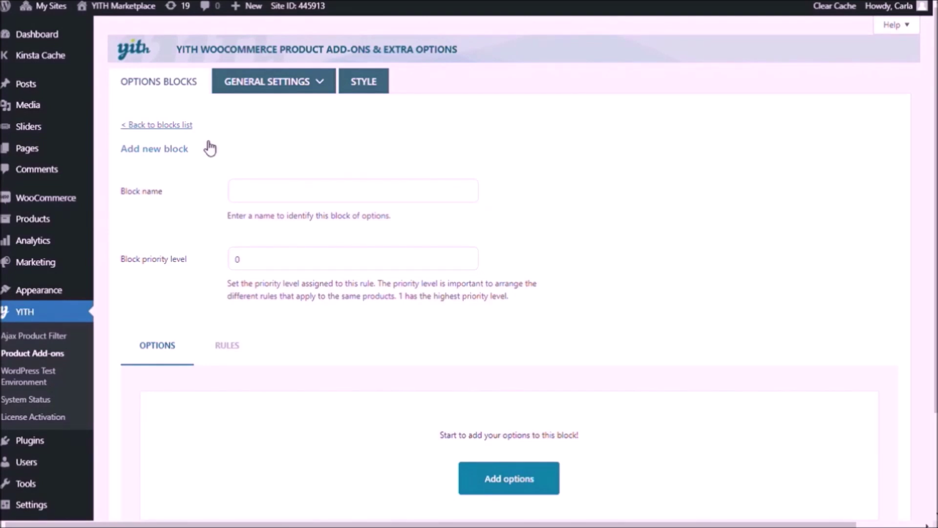
click(266, 197)
text(Copywriting)
Add a Select option to the Copywriting block and title it "Writing style:"
scroll(332, 315, down, 3)
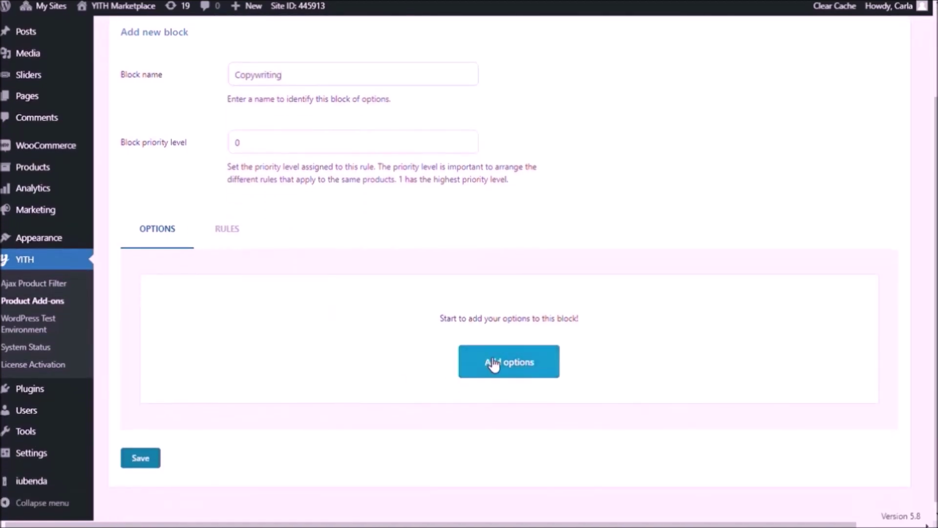
click(491, 360)
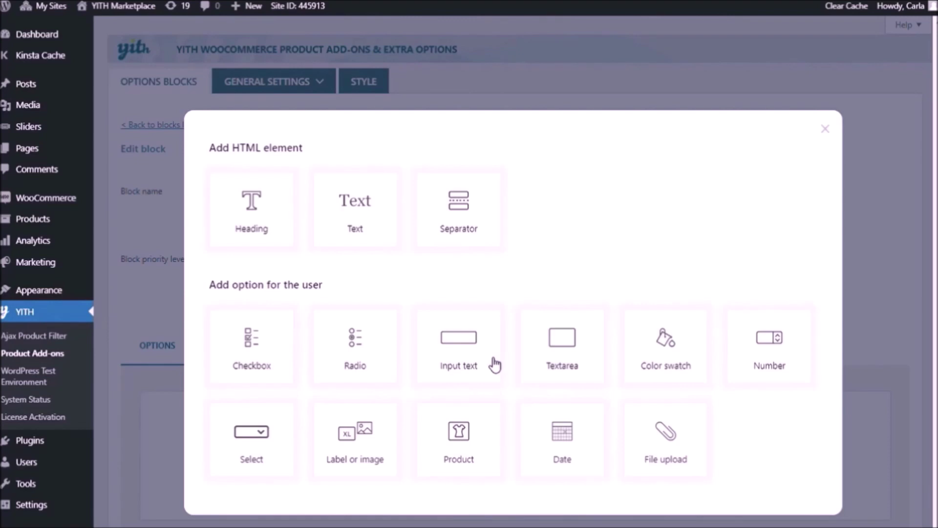
click(264, 450)
click(345, 284)
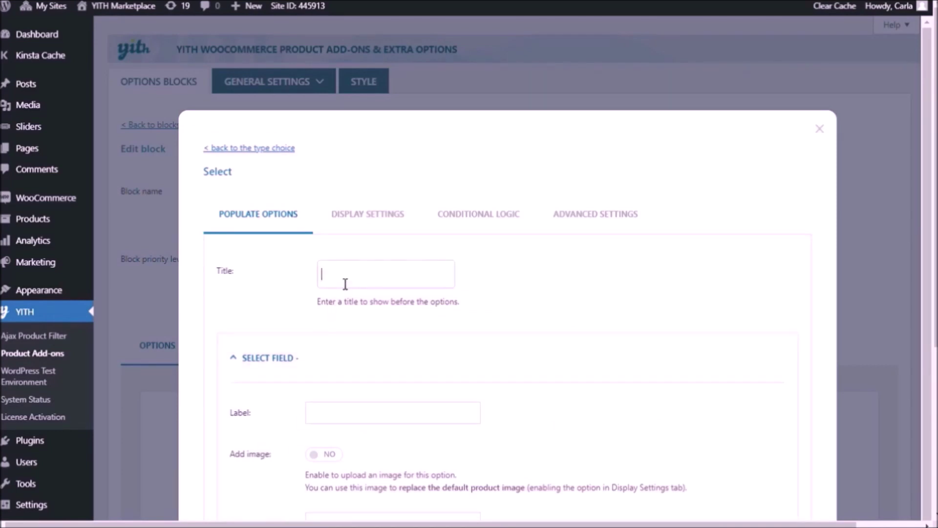
text(Writing style:)
Label the first choice of the writing style select "Journalistic"
scroll(345, 283, down, 3)
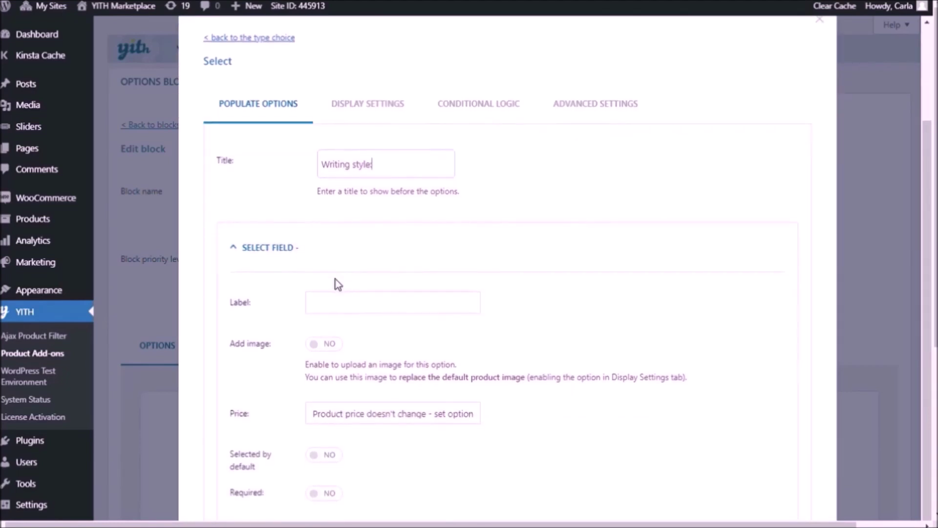
click(399, 308)
text(Journalistic)
Add a second writing style choice labelled "Review"
scroll(522, 310, down, 5)
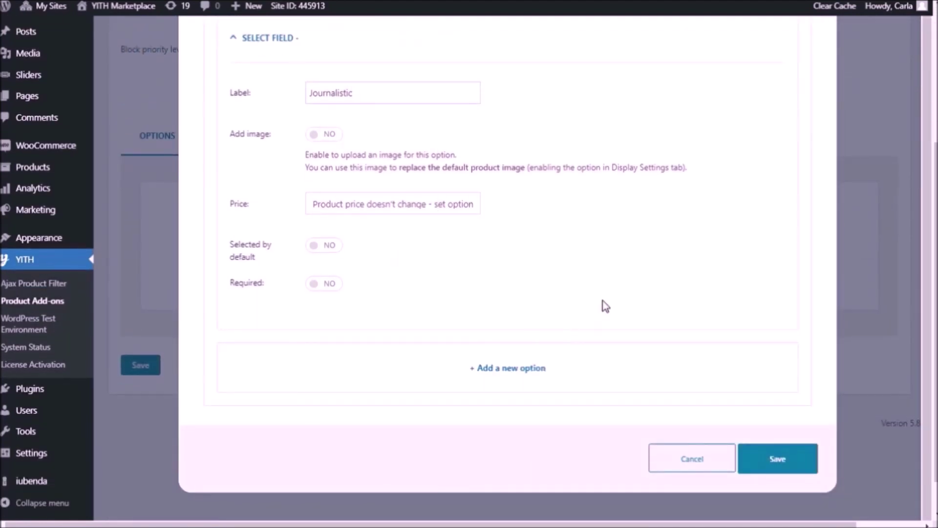
scroll(606, 306, down, 1)
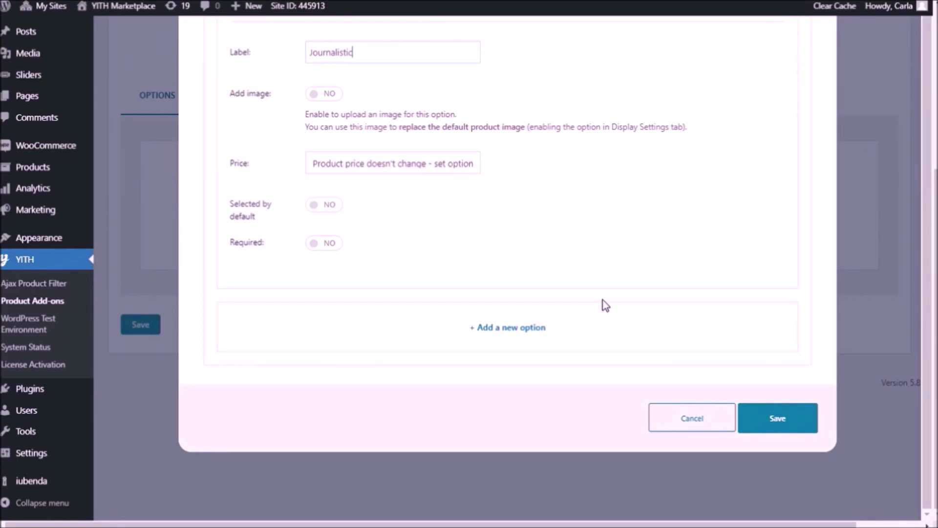
click(530, 329)
scroll(529, 330, down, 3)
scroll(529, 329, down, 2)
click(400, 206)
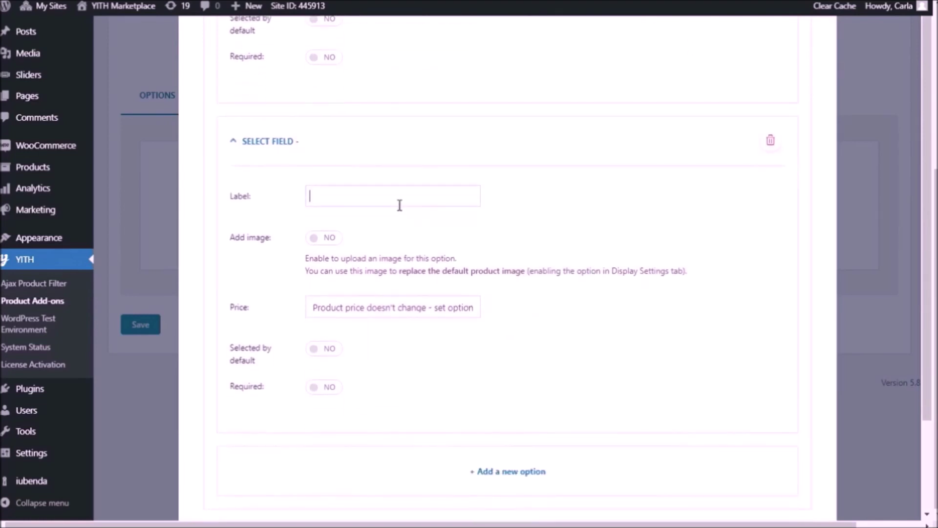
text(Review)
Add a third writing style choice labelled "Technical" and save the select option
scroll(434, 315, down, 3)
scroll(434, 316, down, 1)
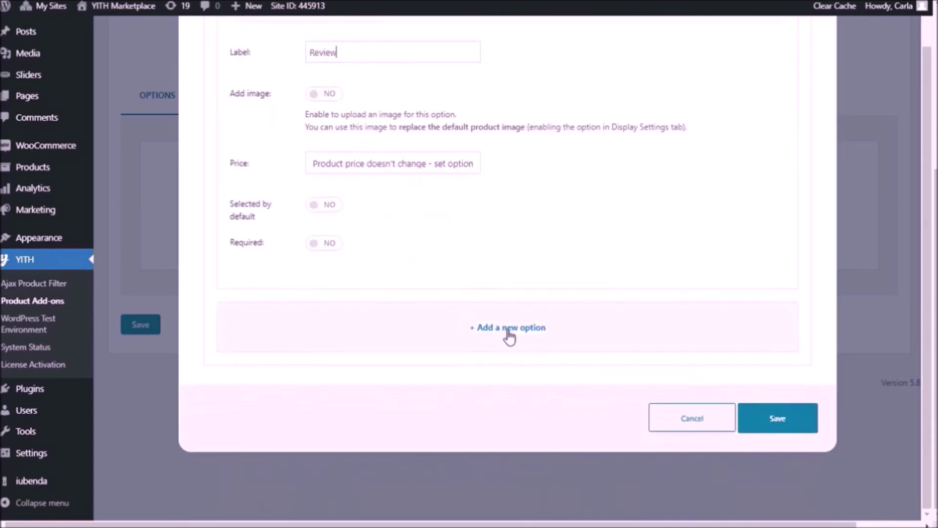
click(507, 331)
click(451, 378)
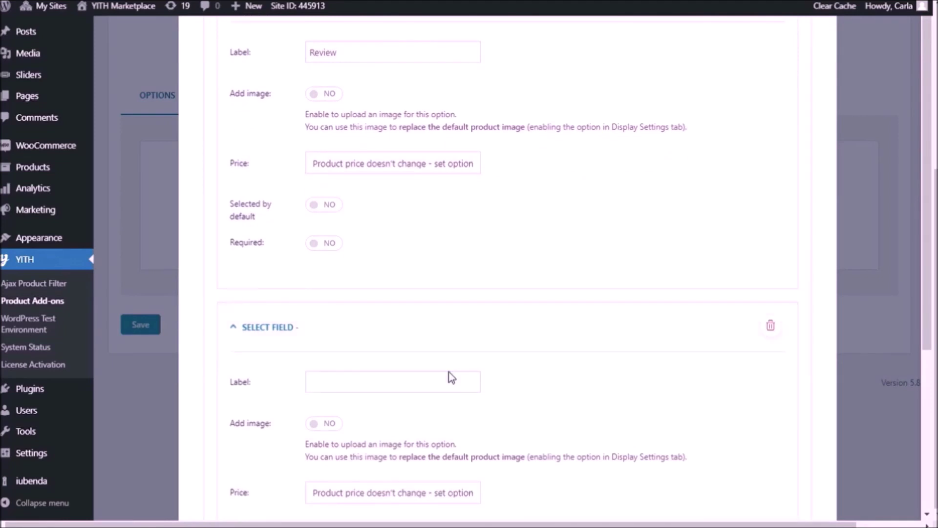
text(Technical)
scroll(455, 378, down, 3)
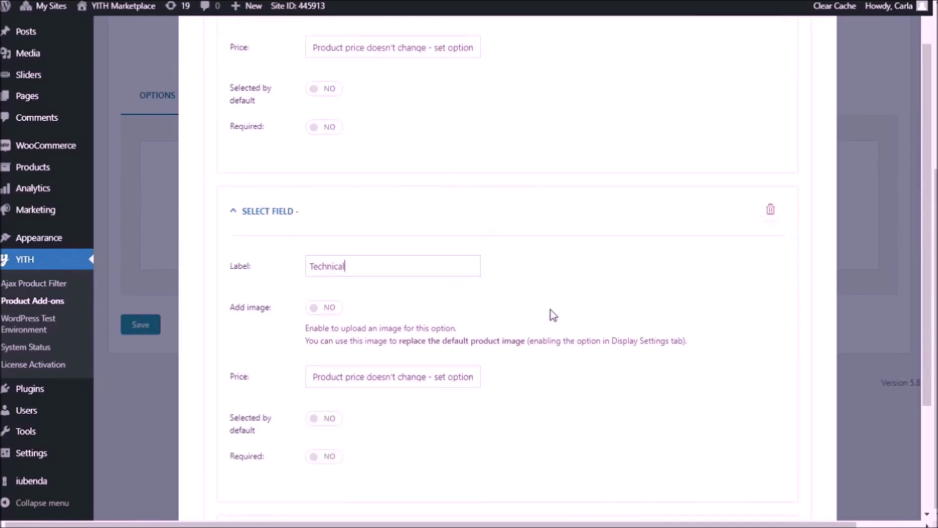
scroll(577, 318, down, 3)
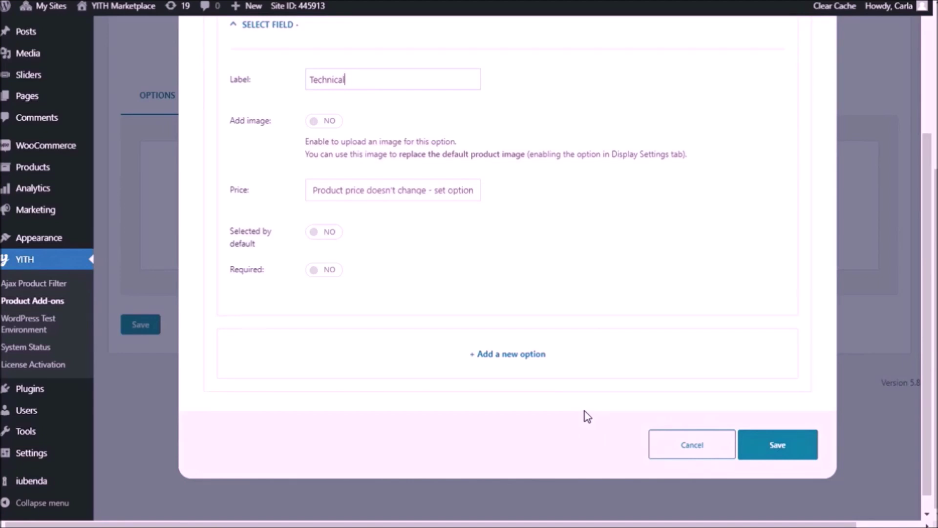
click(766, 441)
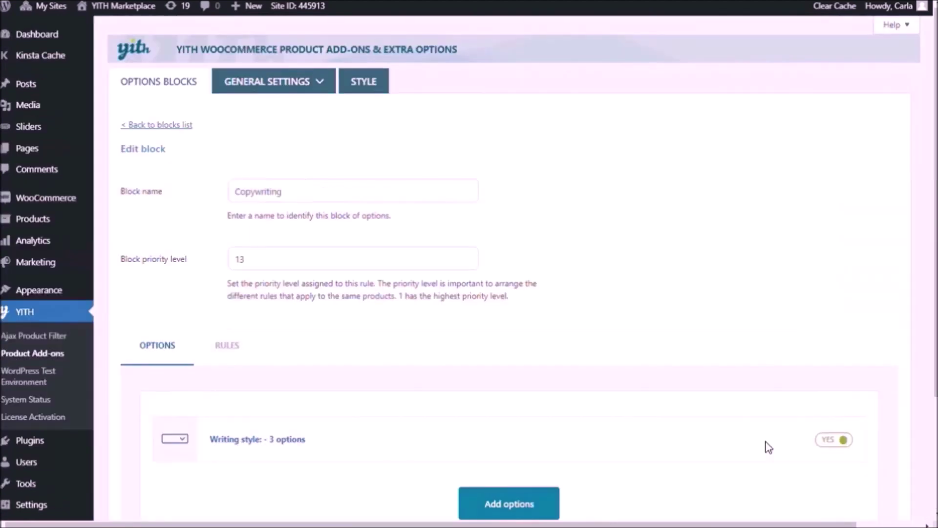
Add another Select option to the block and title it "Length of article:"
scroll(696, 439, down, 3)
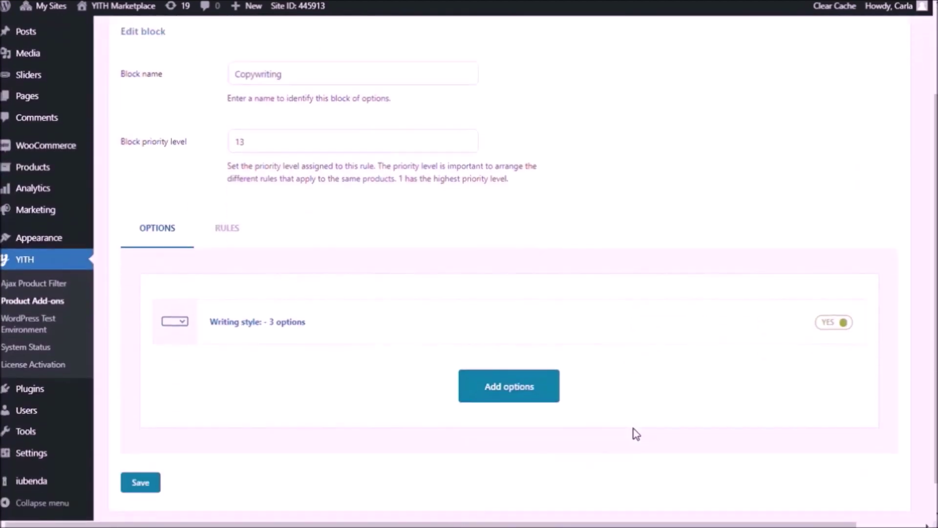
click(552, 368)
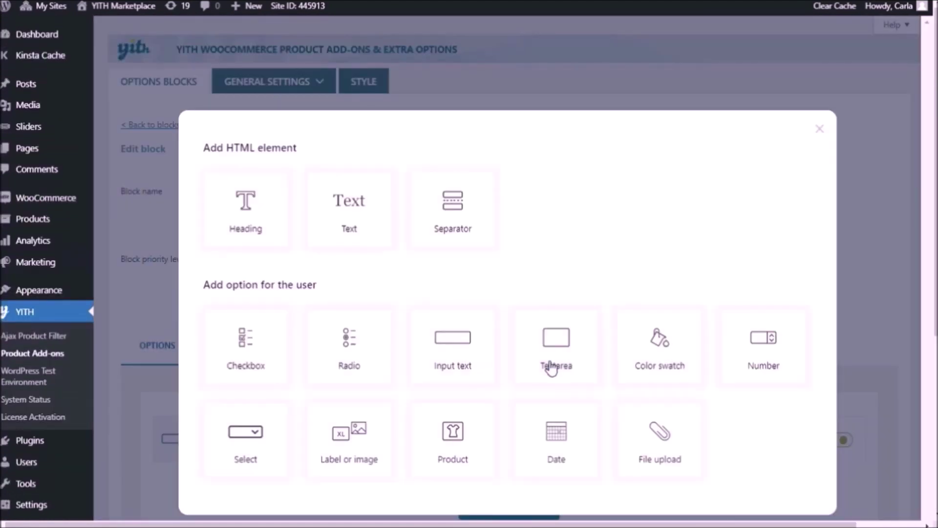
click(279, 454)
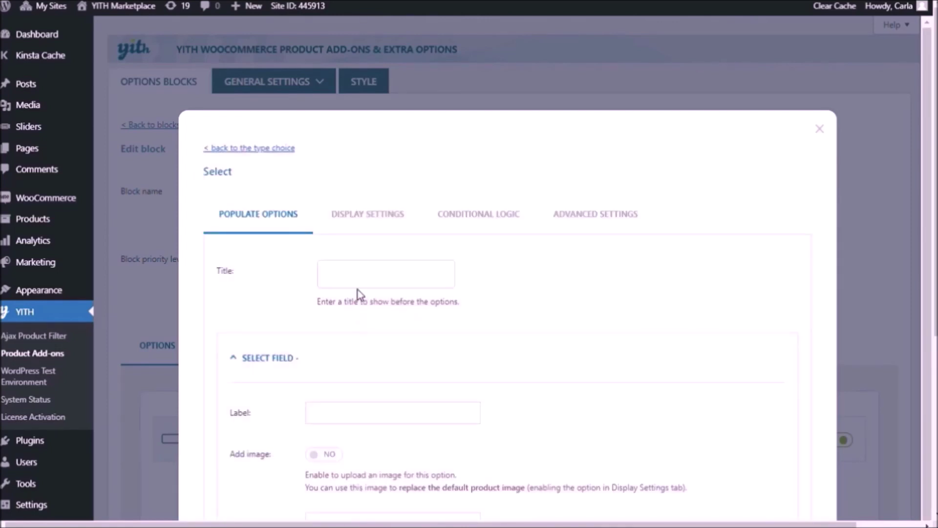
click(437, 286)
text(Length of article:)
Label the first choice of the article length select "0-500 words"
scroll(607, 279, down, 5)
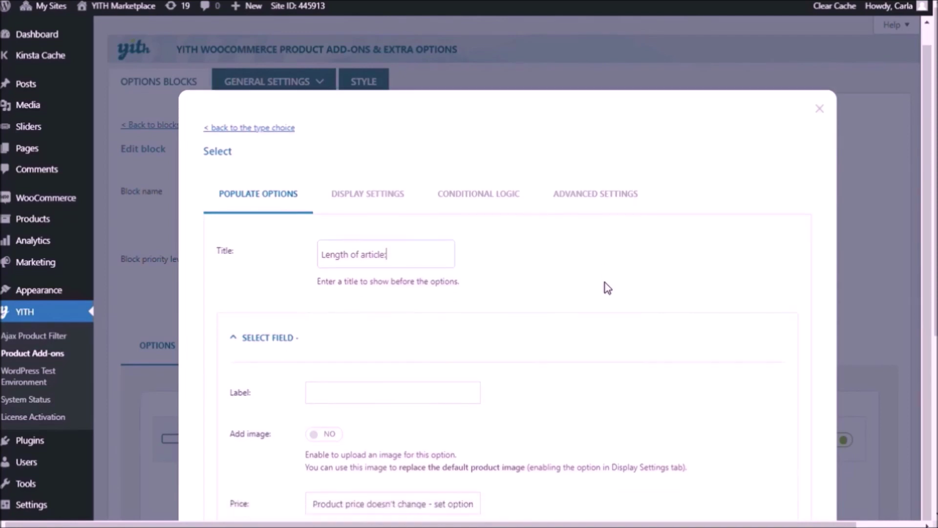
scroll(605, 293, down, 1)
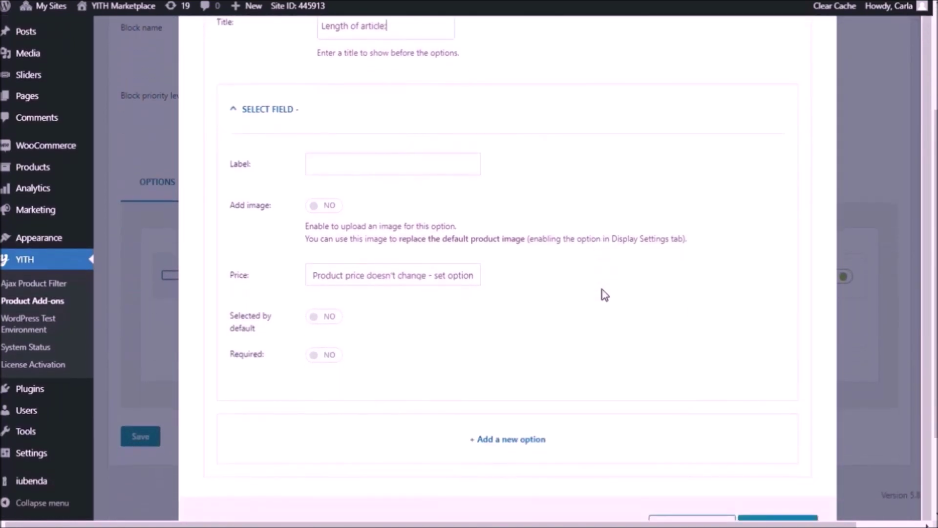
click(444, 168)
text(0-500 words)
Add a second article length choice labelled "501-1000 words"
scroll(547, 301, down, 3)
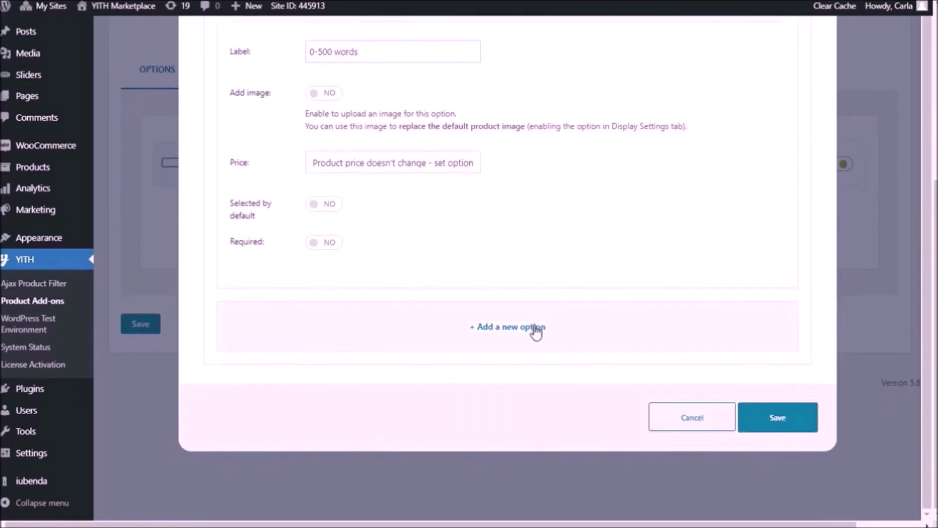
click(536, 328)
scroll(536, 331, down, 5)
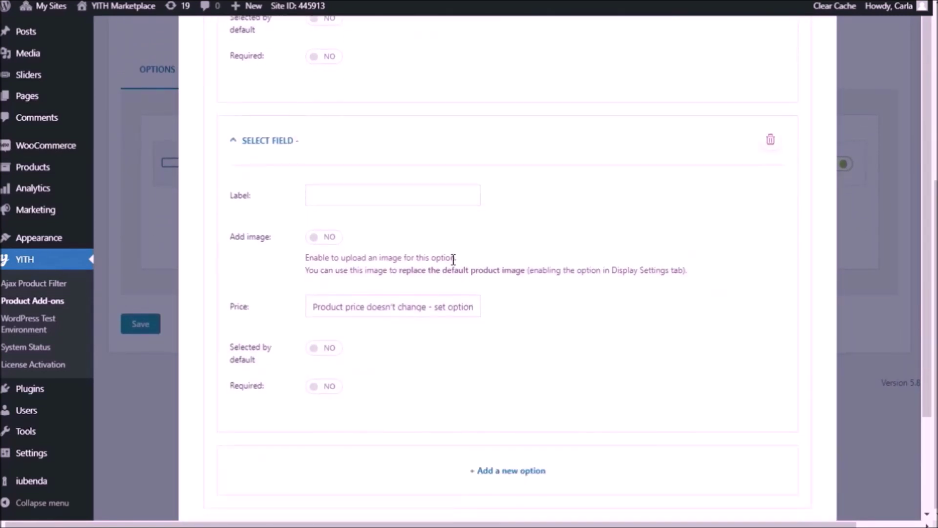
text(501-1000 words)
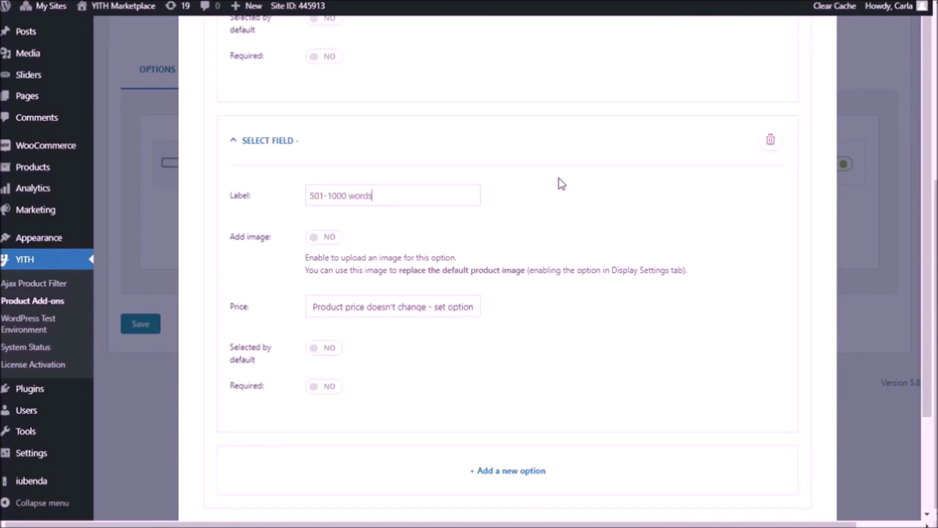
Make the 501-1000 words choice increase the main product price by a regular cost of 10, and save the select option
scroll(559, 184, down, 3)
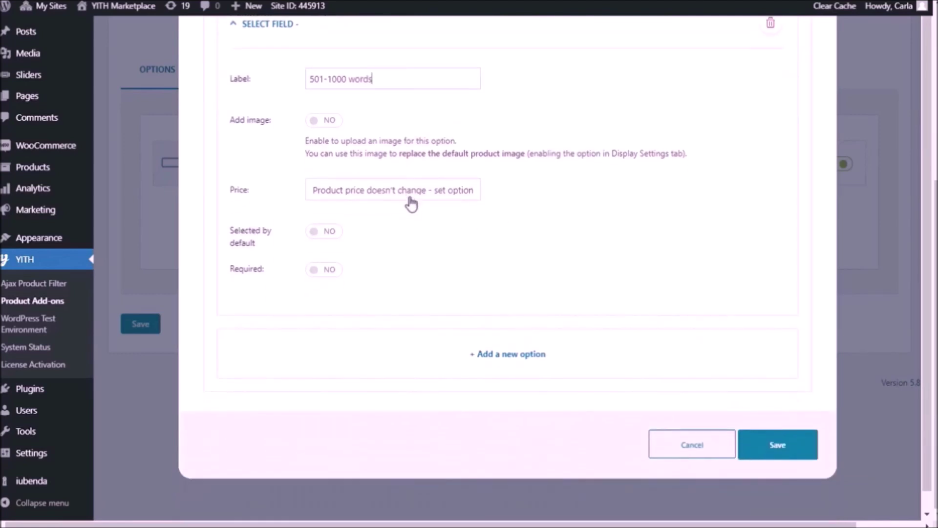
click(405, 221)
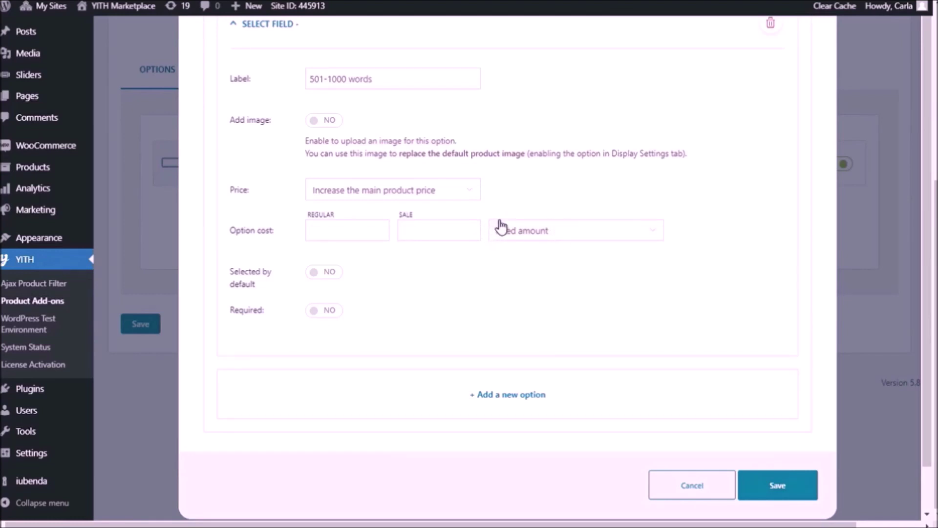
click(373, 231)
text(10)
click(773, 486)
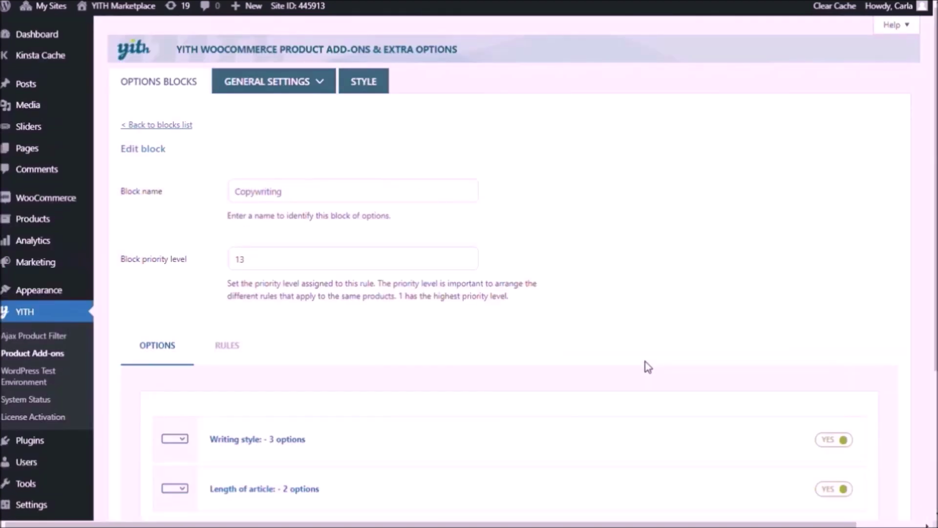
Add a third Select option to the block and title it "Topic:"
scroll(646, 365, down, 4)
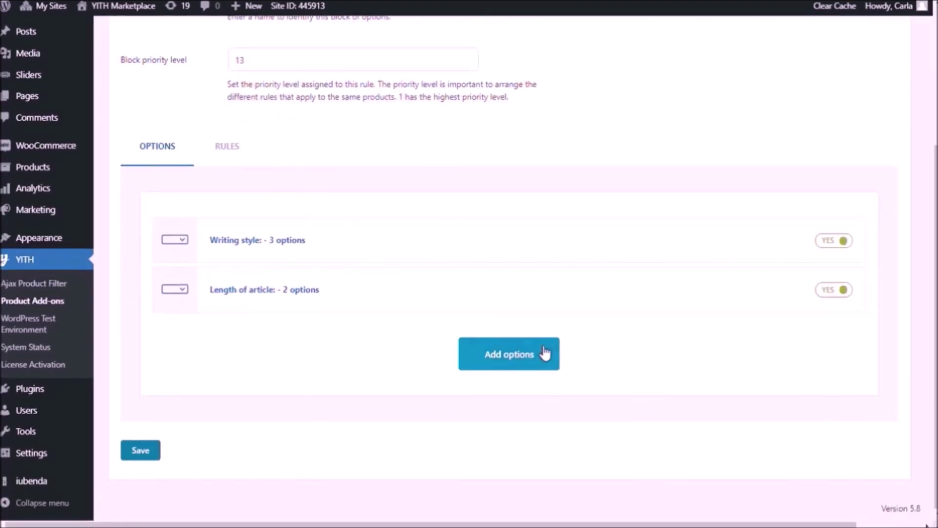
click(543, 353)
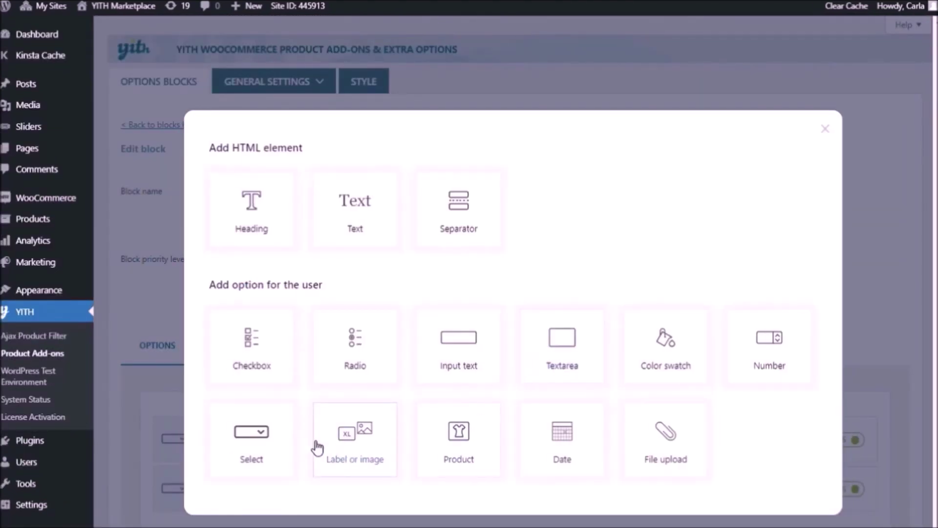
click(282, 445)
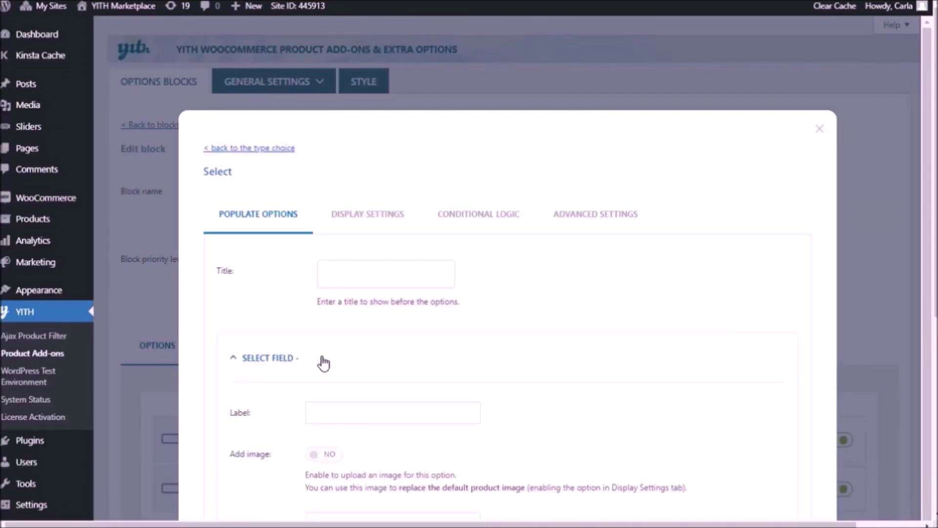
click(365, 280)
text(Topic:)
scroll(364, 281, down, 1)
text(:)
Label the first choice of the topic select "Politics or Economy"
scroll(523, 293, down, 7)
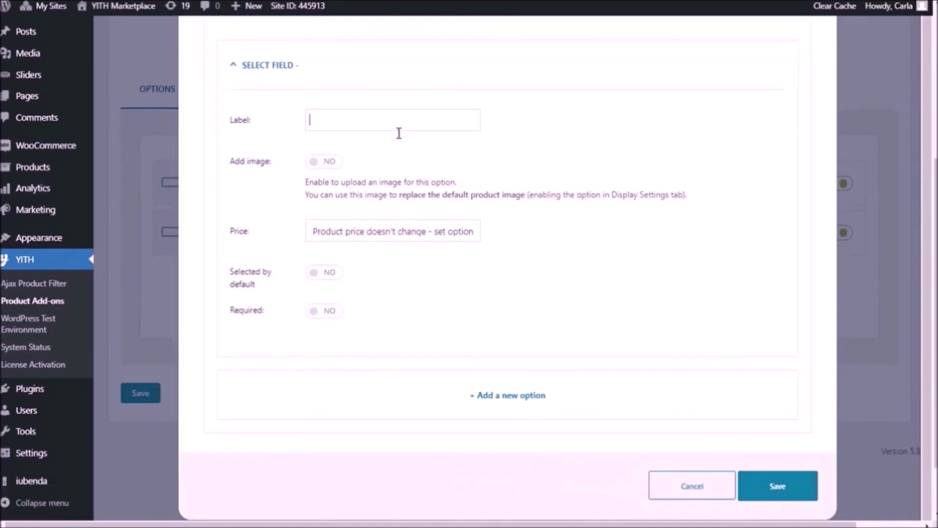
text(Politicis or)
key(BackSpace)
key(BackSpace)
key(BackSpace)
key(BackSpace)
key(BackSpace)
text(s or E)
key(BackSpace)
text(Economy)
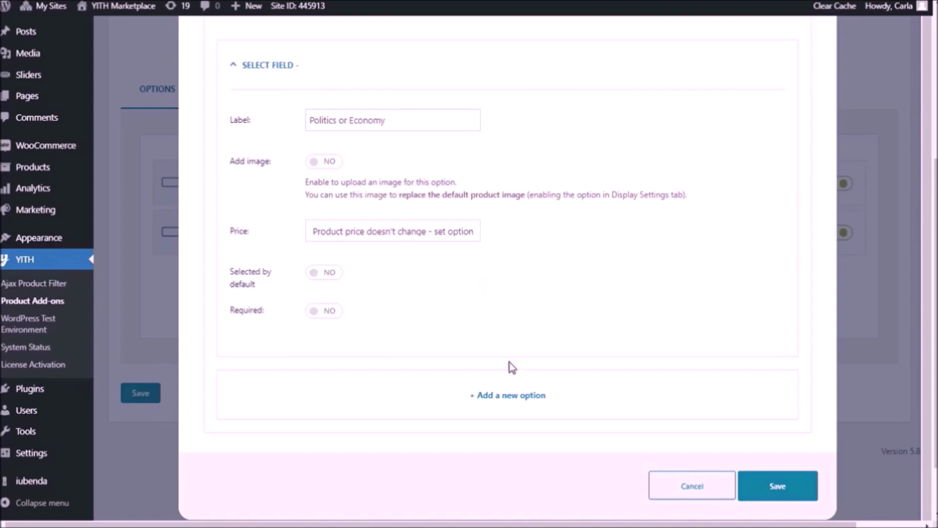
Add a second topic choice labelled "Sports"
click(511, 395)
scroll(519, 406, down, 5)
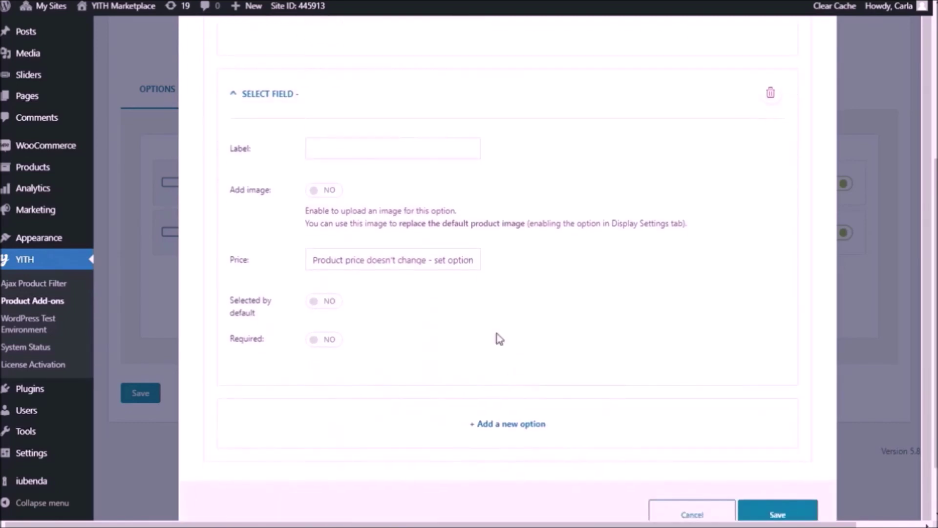
click(411, 151)
text(Sports)
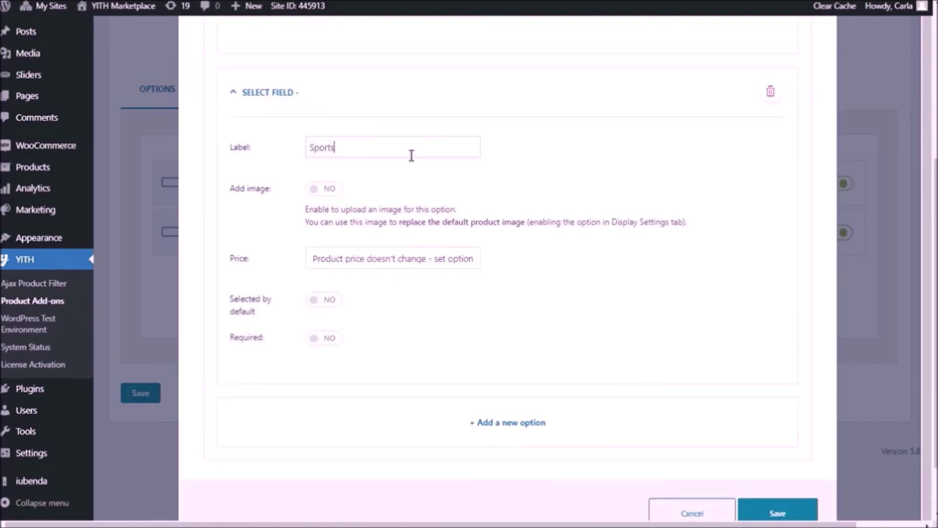
Add a third choice to the topic select and label it "Fitness & Health"
scroll(400, 154, down, 1)
click(486, 379)
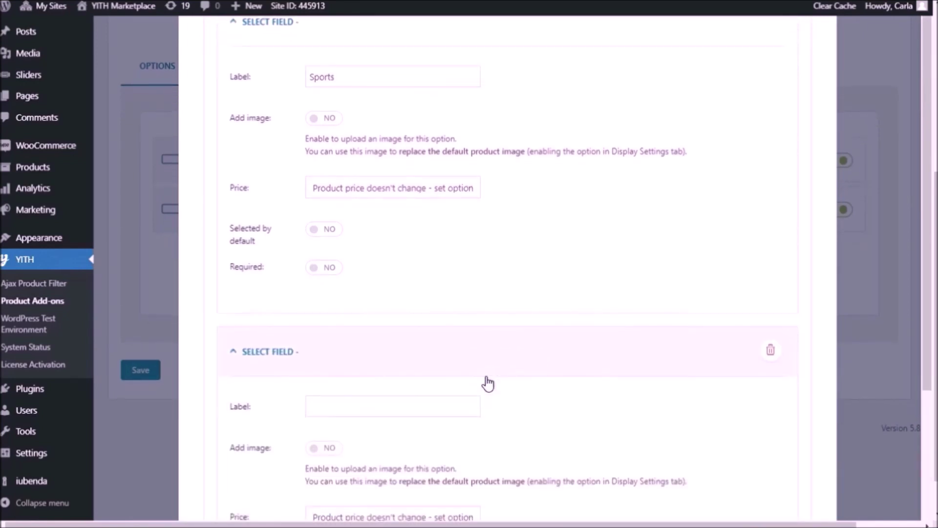
scroll(486, 379, down, 5)
click(352, 174)
text(Fitn)
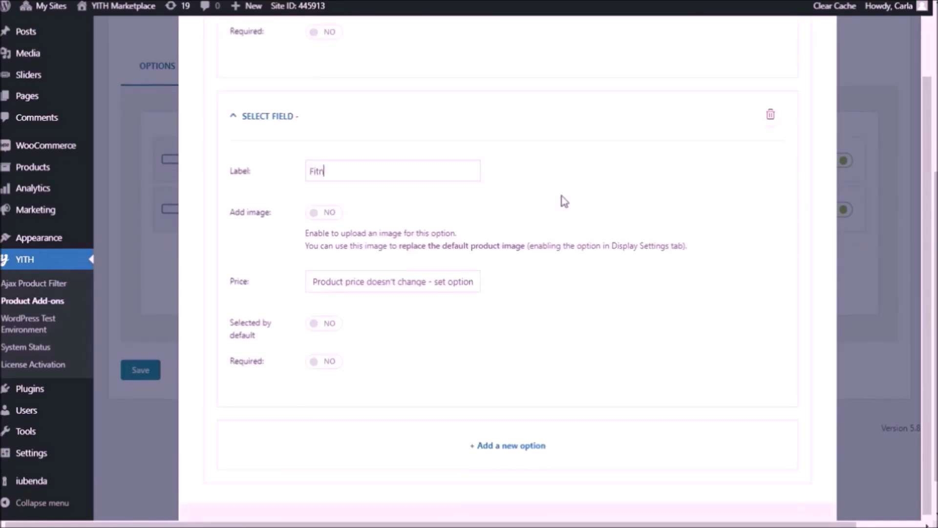
text(ess & Health)
Add a fourth topic choice labelled "Food & Recipes"
scroll(567, 215, down, 3)
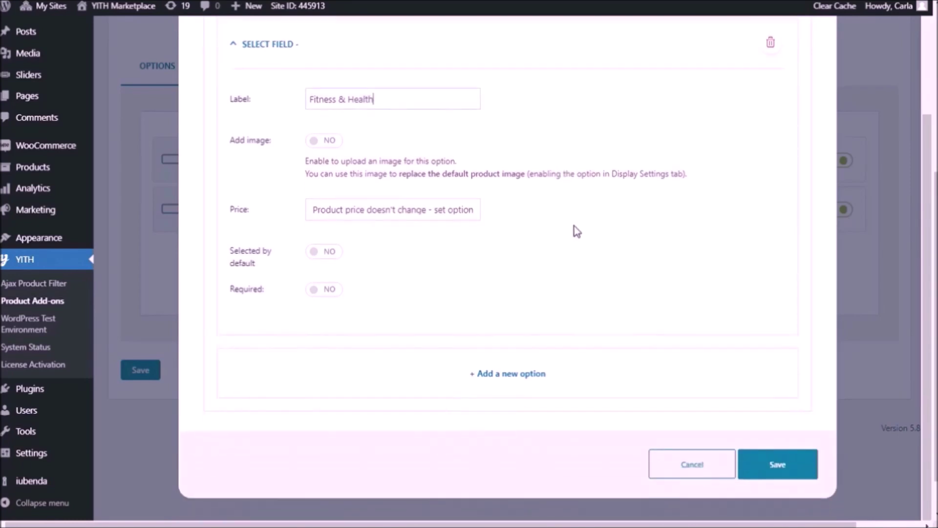
click(541, 329)
scroll(489, 325, down, 2)
click(427, 318)
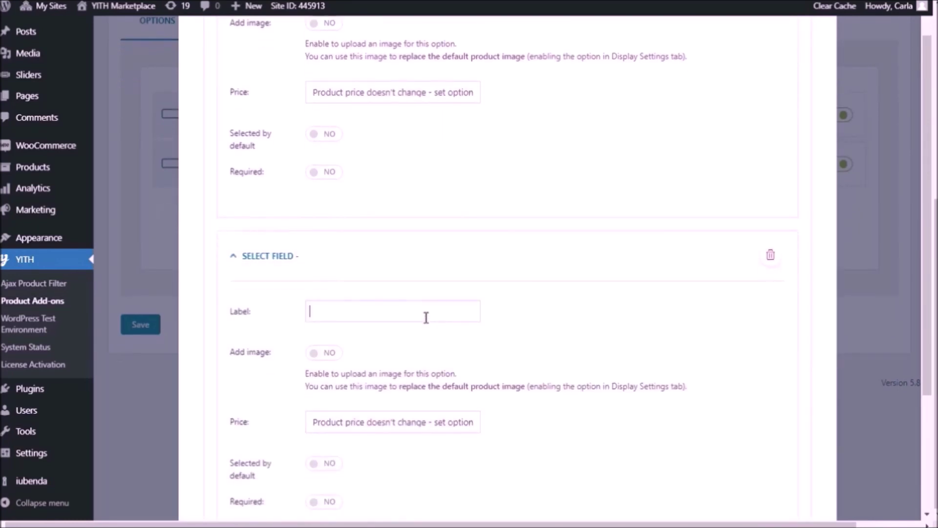
text(Food & Recipes)
Add a fifth topic choice labelled "Movies or Books"
scroll(444, 327, down, 5)
click(469, 359)
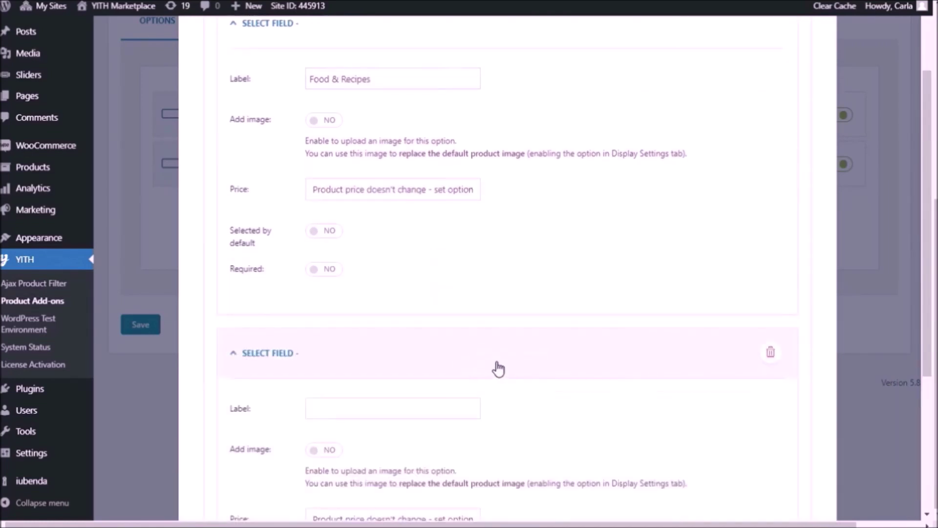
click(448, 414)
text(Movies or)
text(Books)
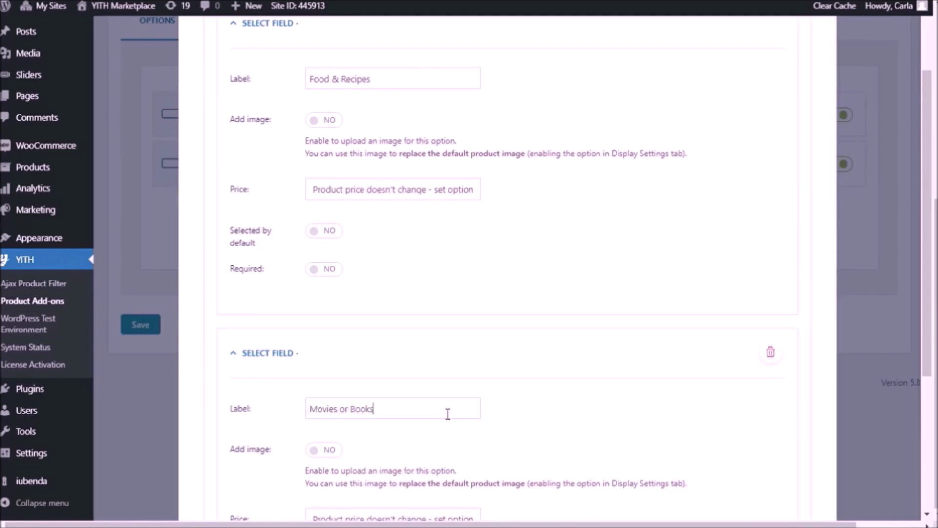
Save the topic select option and save the Copywriting block
scroll(446, 415, down, 1)
scroll(445, 414, down, 5)
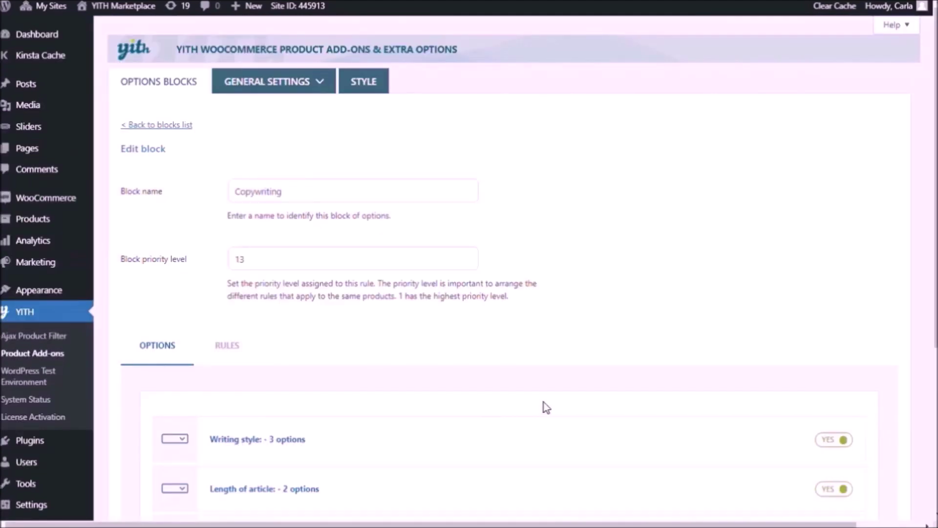
scroll(262, 400, down, 5)
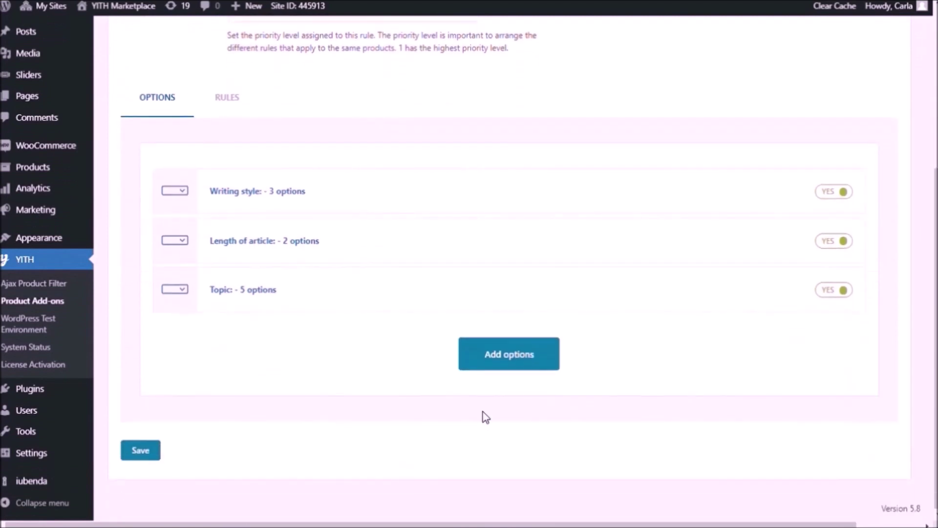
click(146, 461)
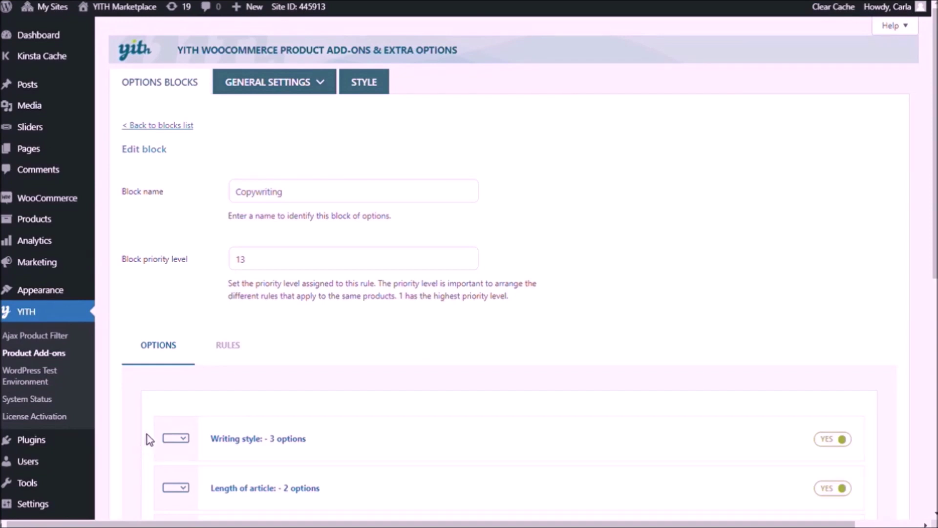
Restrict the block's display rule to specific products and categories, include the product Custom Post (#1097), and save the block
click(229, 348)
scroll(236, 352, down, 5)
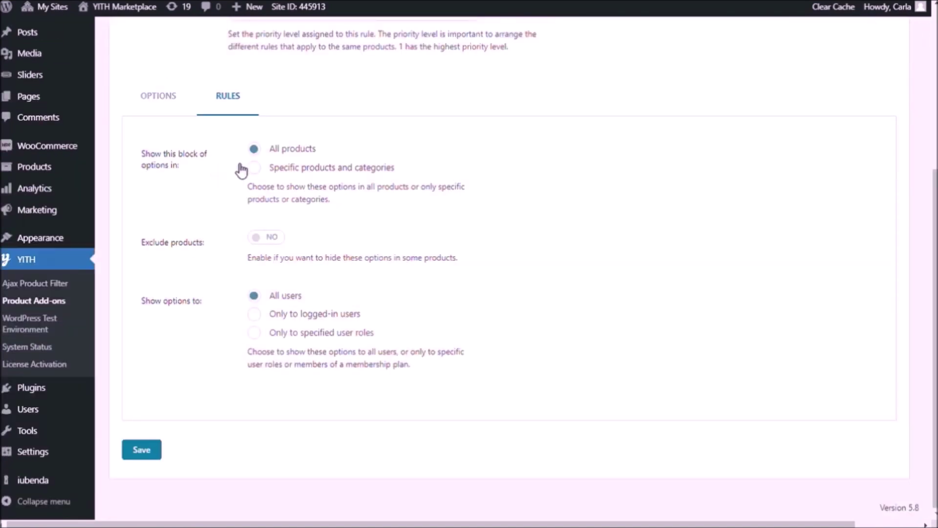
click(260, 169)
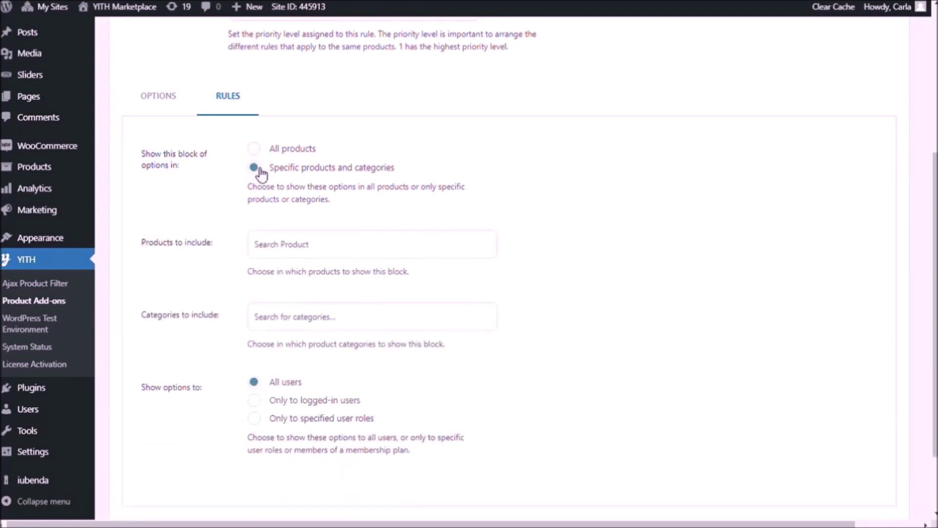
click(302, 249)
text(custom)
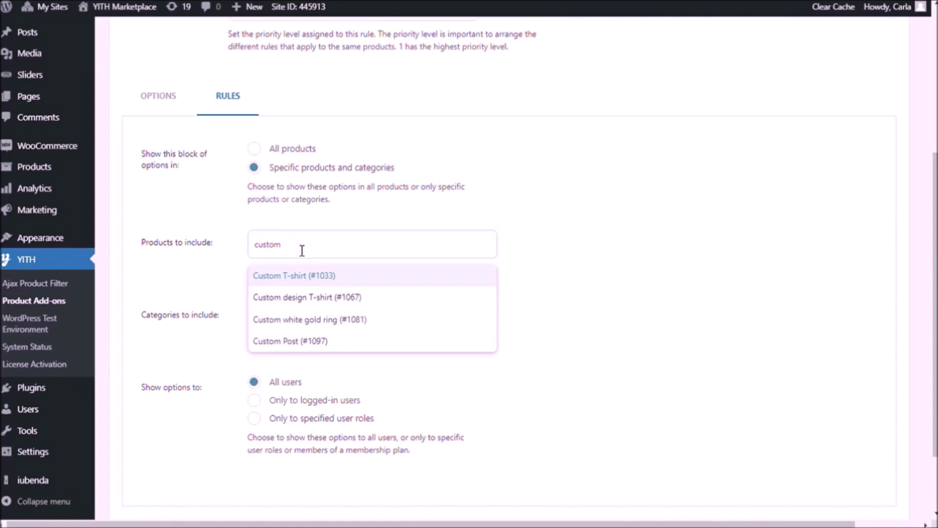
click(301, 341)
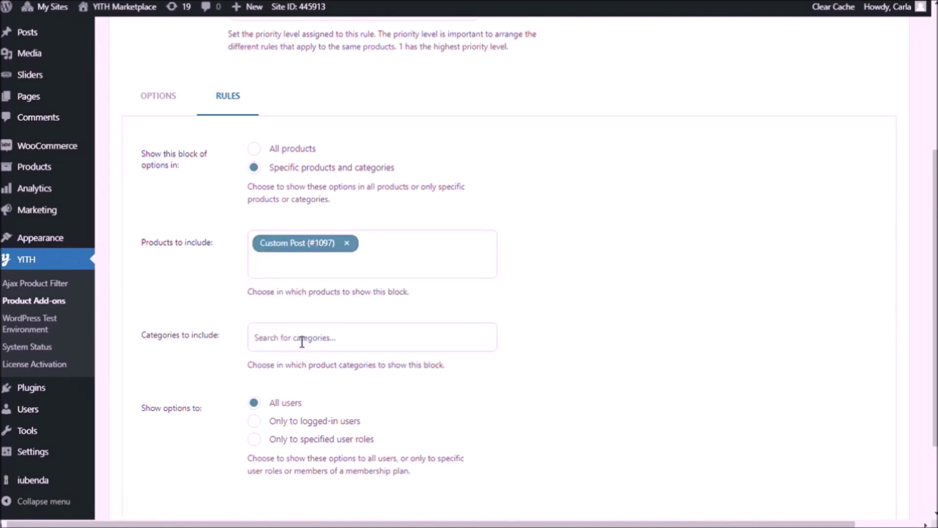
scroll(302, 341, down, 2)
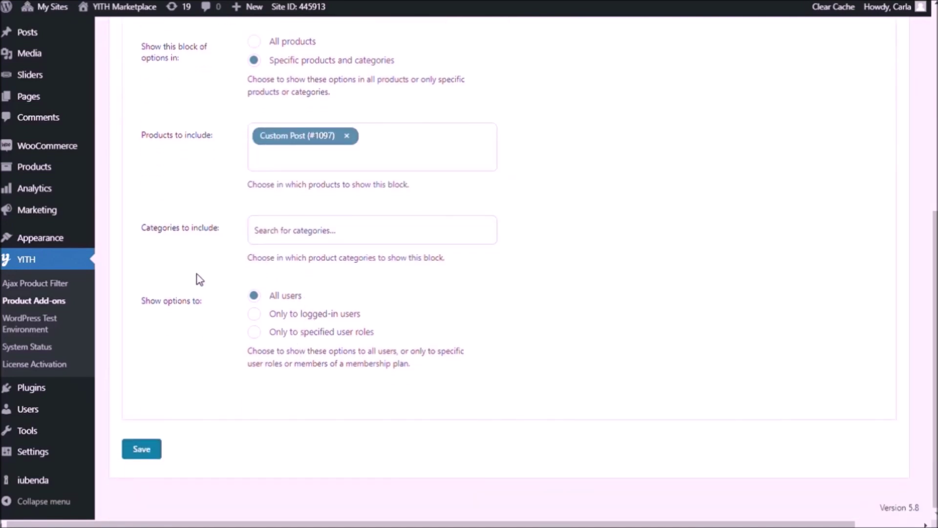
click(151, 453)
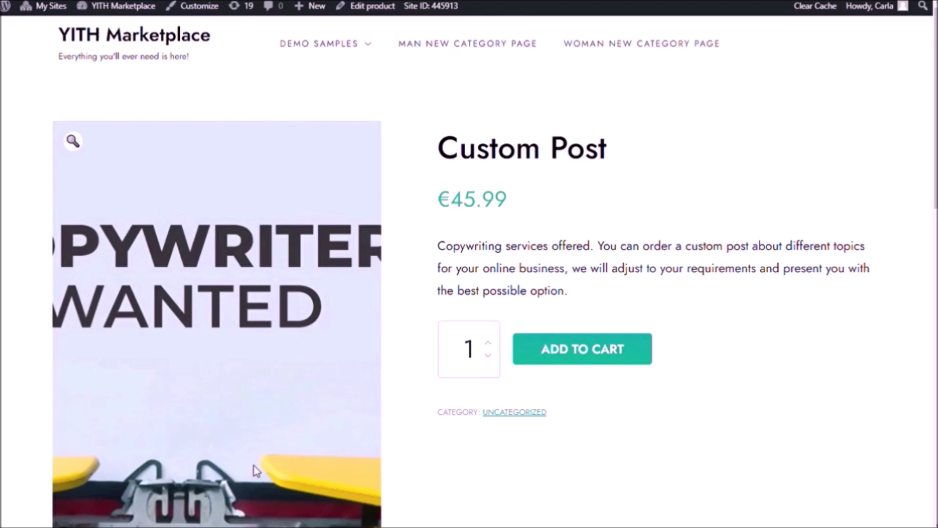
On the Custom Post product page, examine the choices offered by the writing style, article length and topic selects
scroll(764, 398, down, 3)
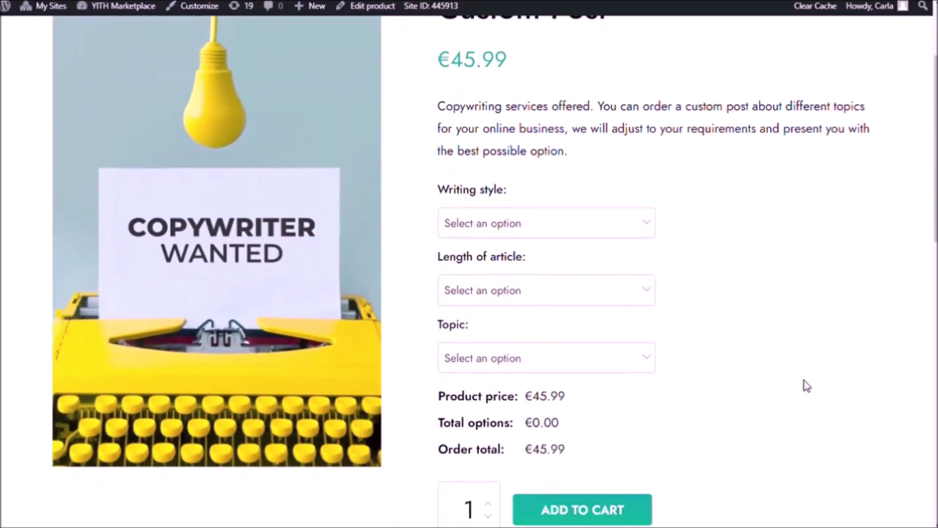
scroll(807, 386, down, 2)
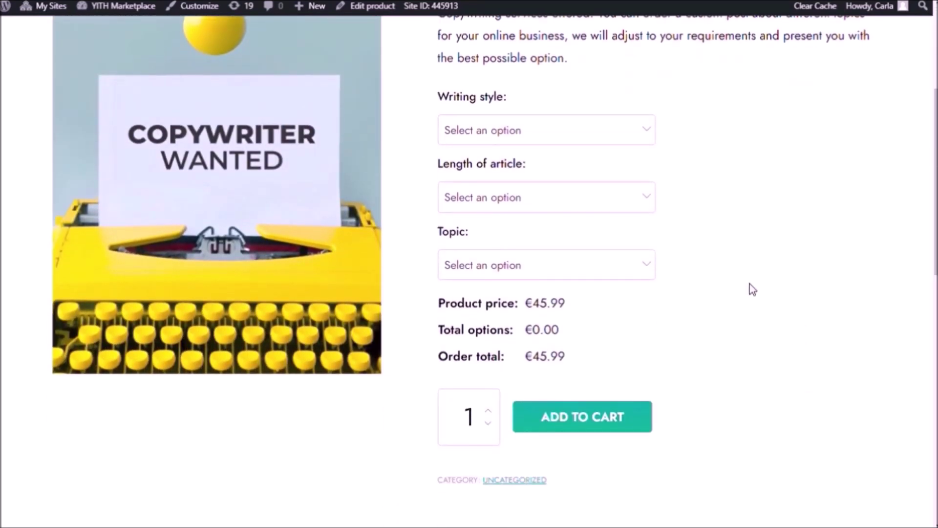
click(651, 138)
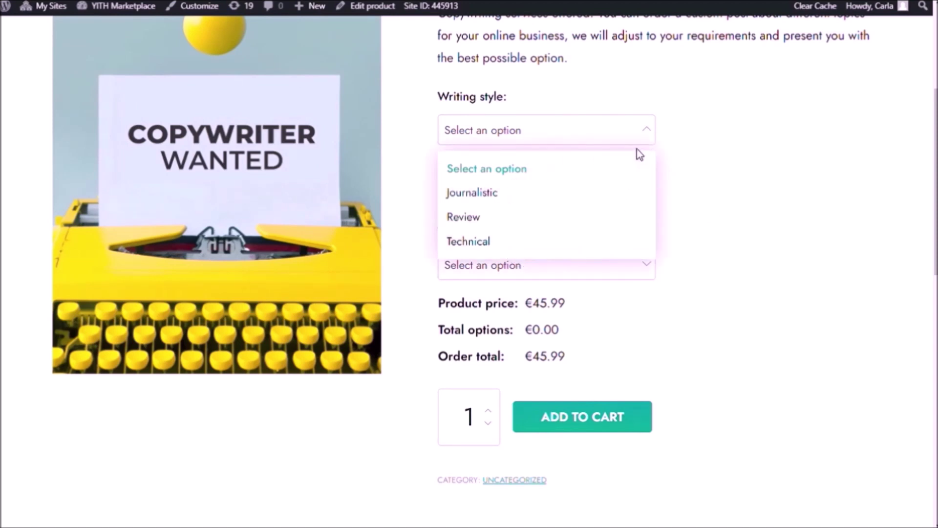
click(676, 128)
click(636, 197)
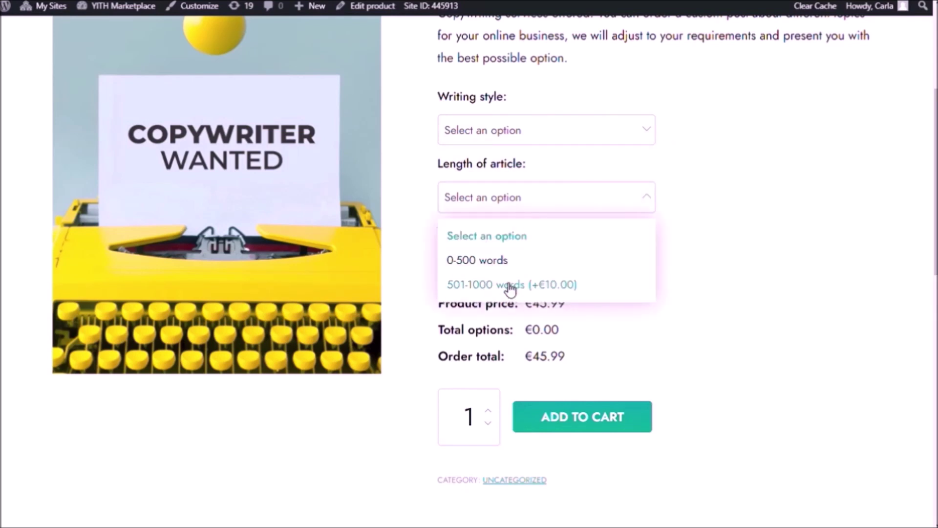
click(690, 237)
click(650, 266)
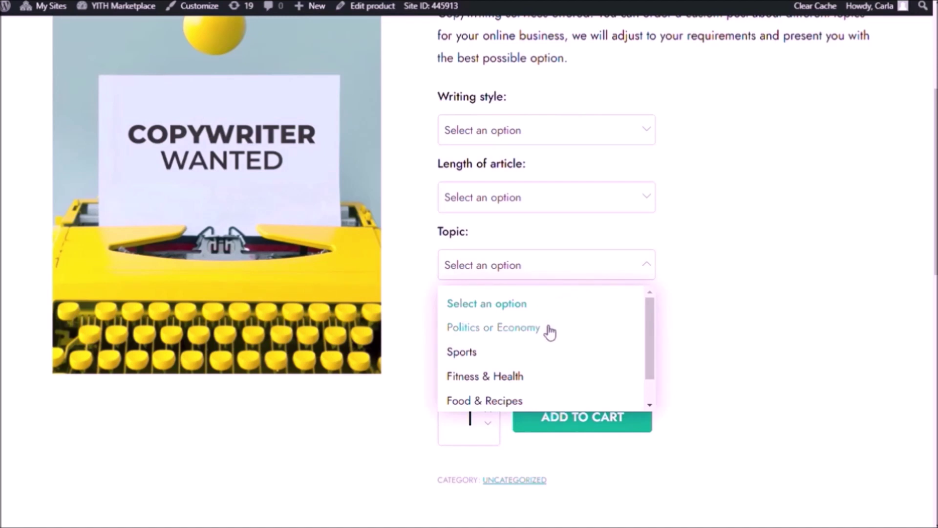
scroll(549, 331, down, 1)
scroll(550, 364, up, 1)
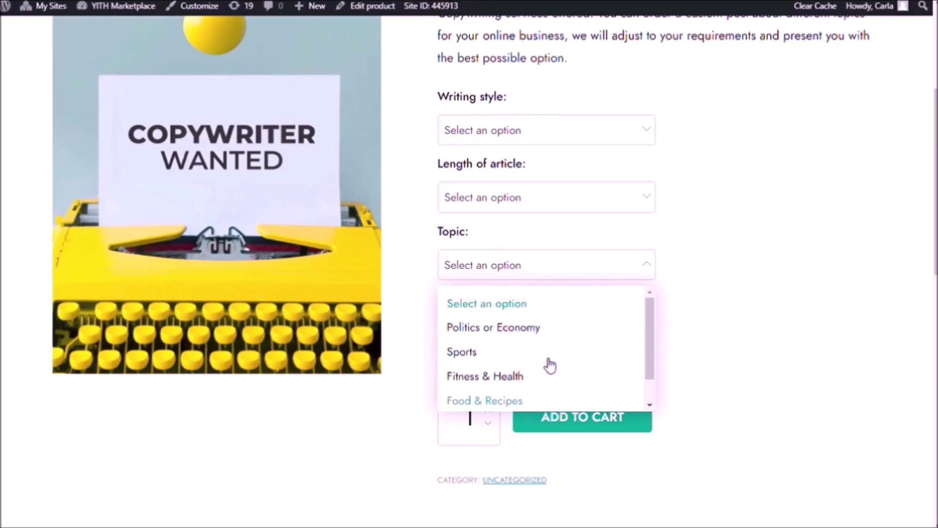
click(700, 272)
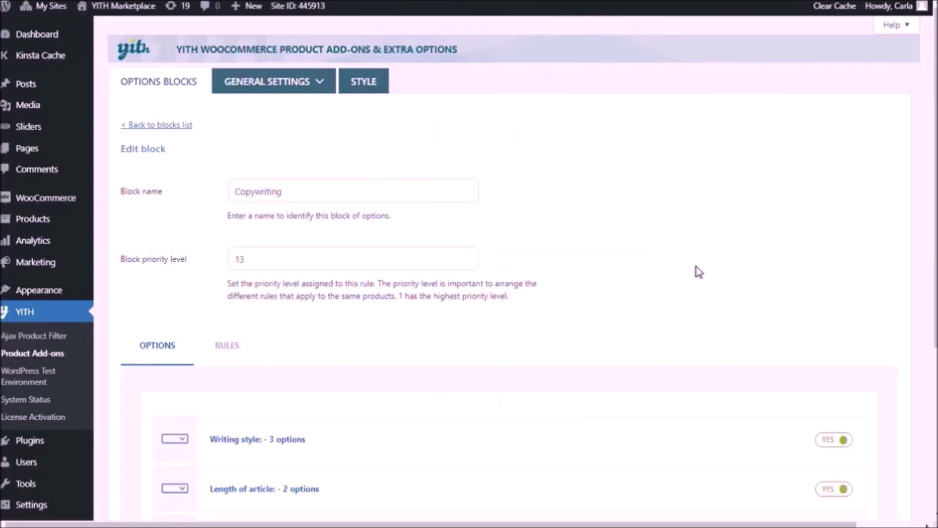
Add a Checkbox option to the Copywriting block and title it "SEO Options"
scroll(696, 271, down, 5)
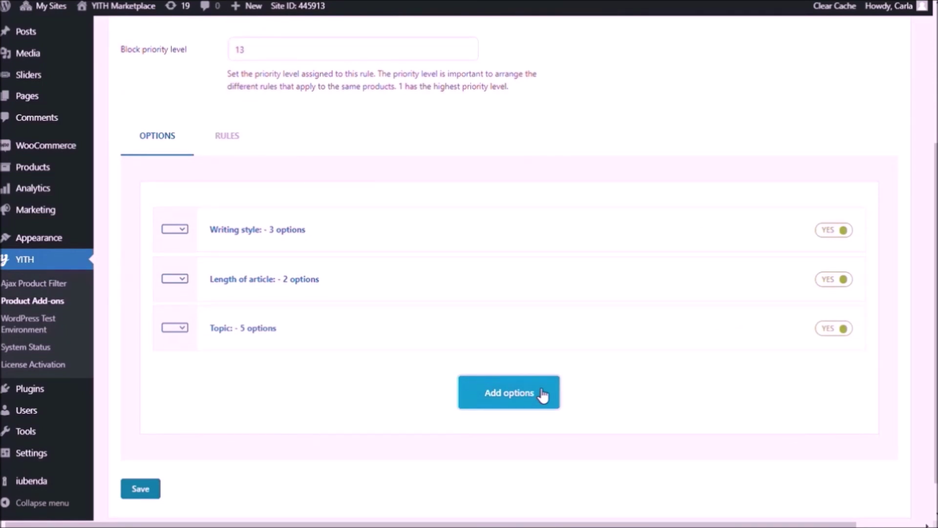
click(543, 394)
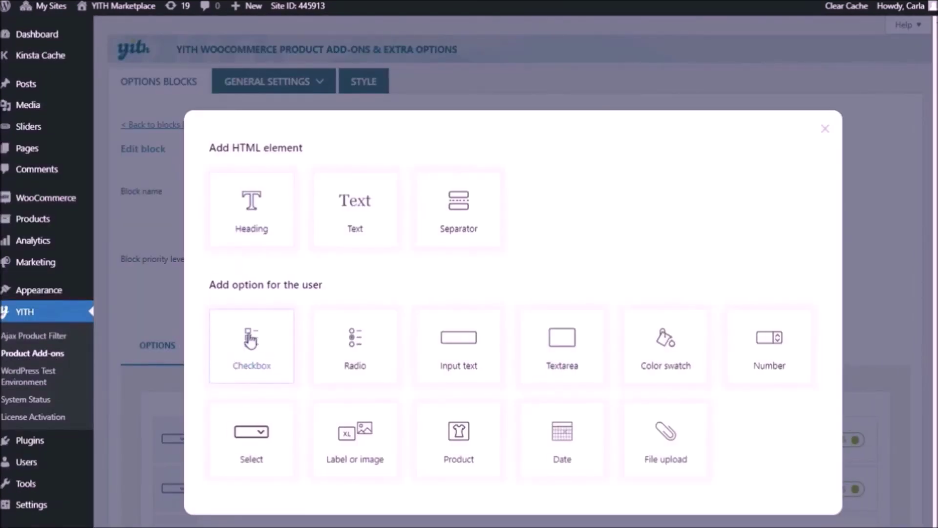
click(251, 340)
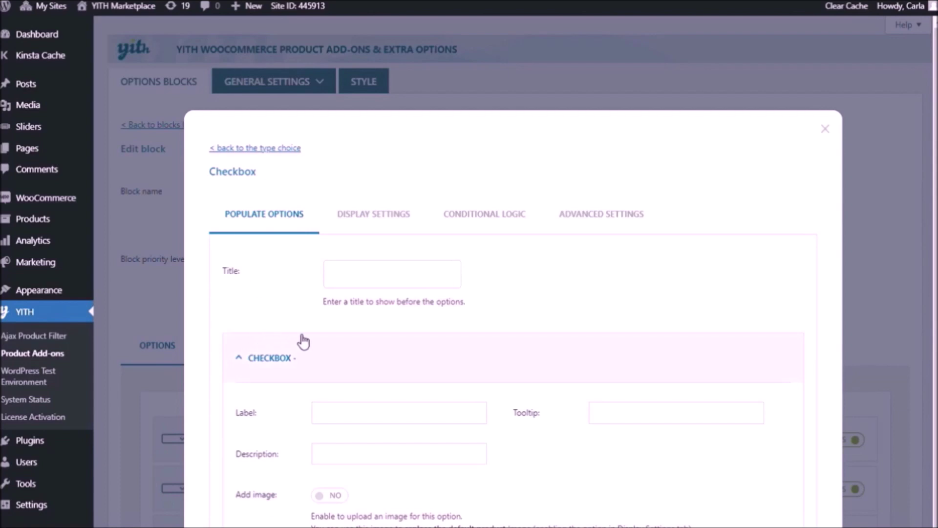
scroll(308, 303, down, 2)
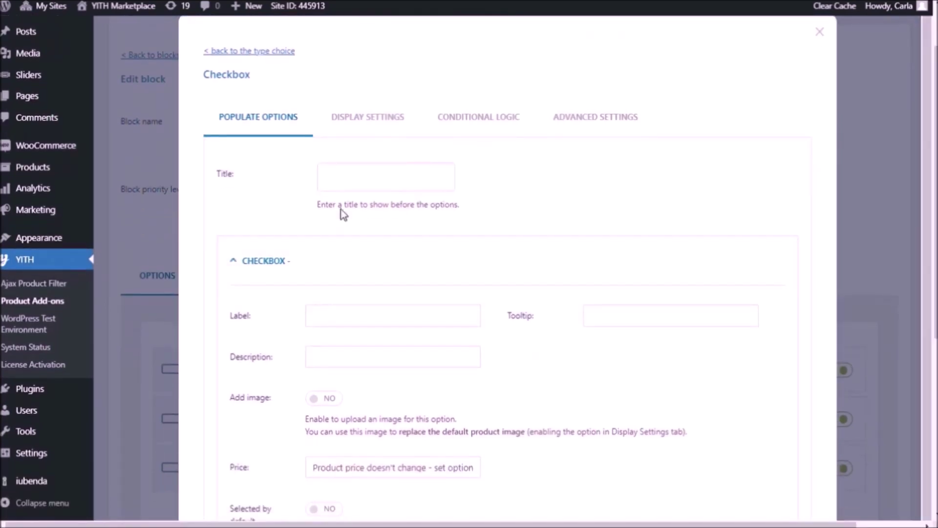
click(371, 191)
text(SEO Options)
Label the checkbox "Yes, make it SEO friendly" and give it the tooltip "SEO option"
scroll(570, 198, down, 2)
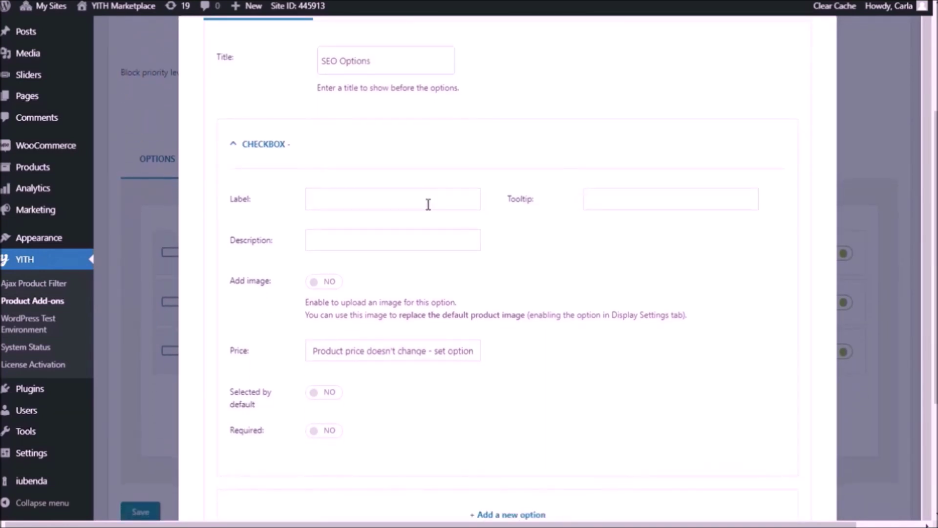
click(428, 204)
text(Yes, make it SEO friendly)
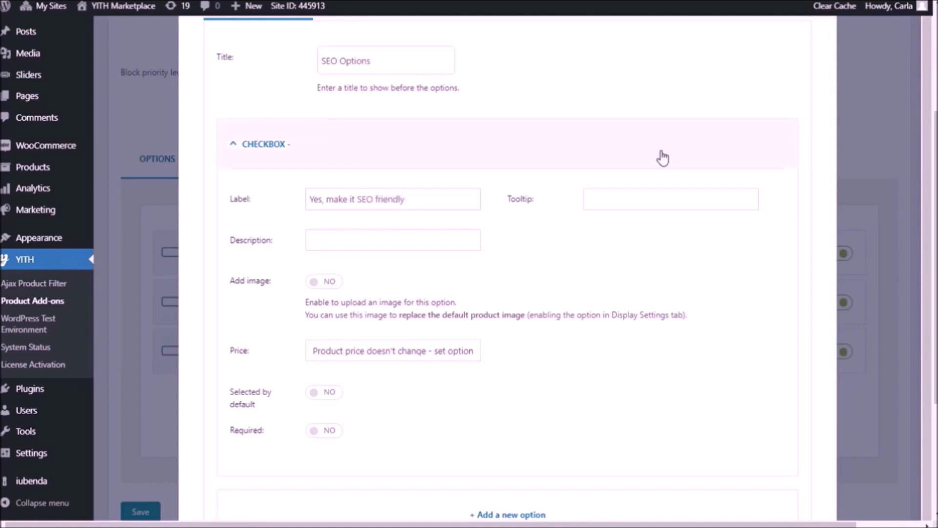
click(663, 201)
text(SEO option)
Describe the checkbox as "Your keyword(s) will be placed in the title, first & last paragraphs and throughout the article in a conversational way."
click(457, 238)
text(Your keyword(s) will be placed in the title, first & last paragra)
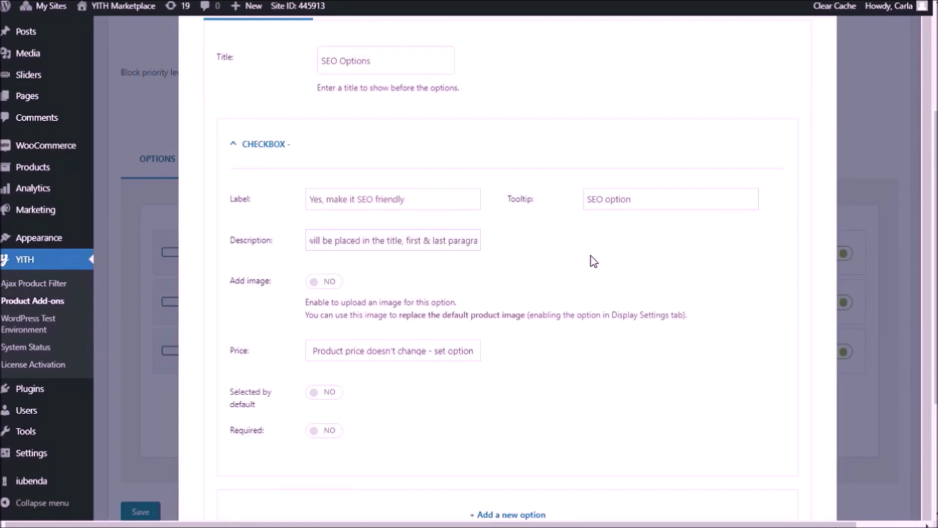
text(phs and throughout the article in a conversational)
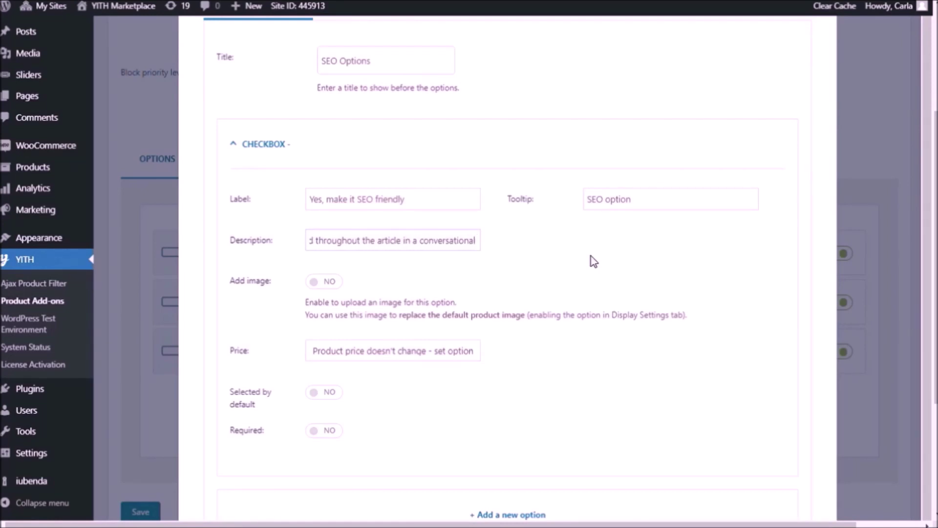
text( way.)
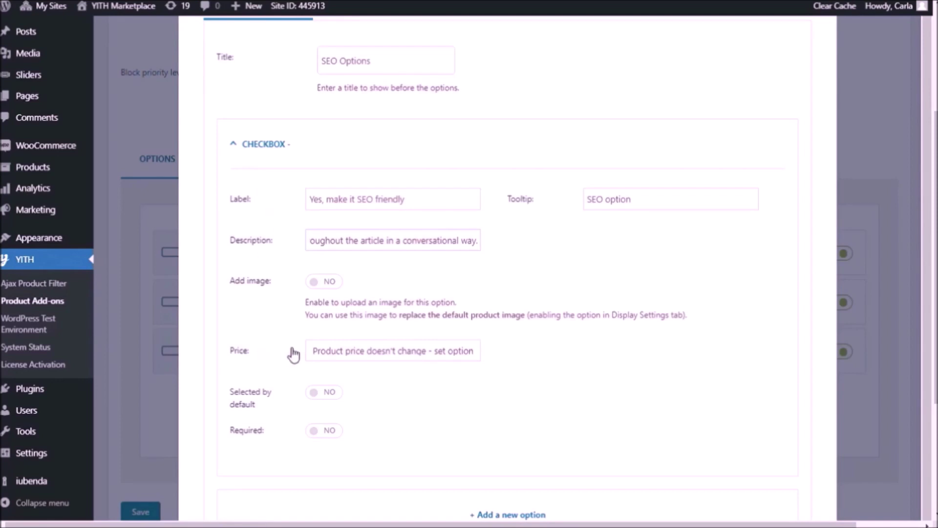
Make the SEO checkbox increase the main product price by a regular cost of 25 and a sale cost of 19, and save the option
click(412, 356)
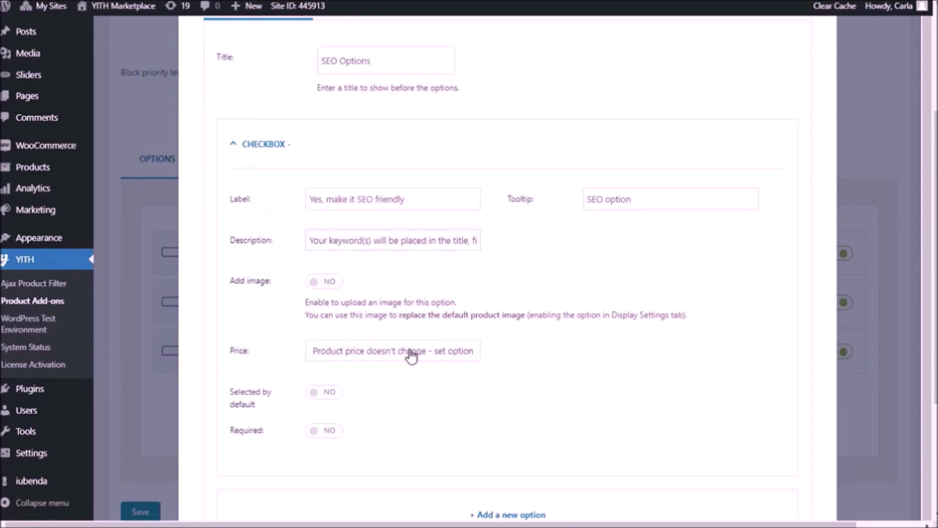
click(416, 384)
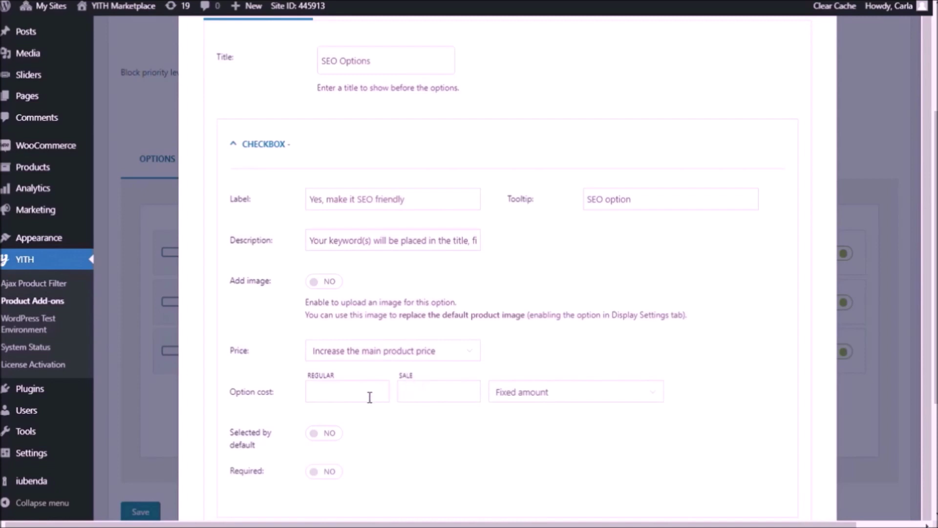
click(337, 399)
text(25)
click(464, 400)
text(19)
scroll(672, 458, down, 1)
scroll(767, 462, down, 2)
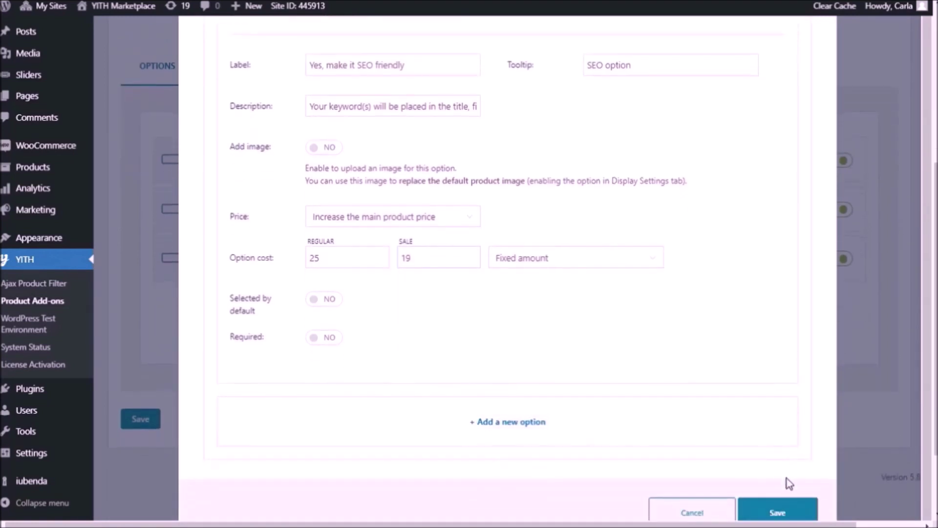
click(777, 512)
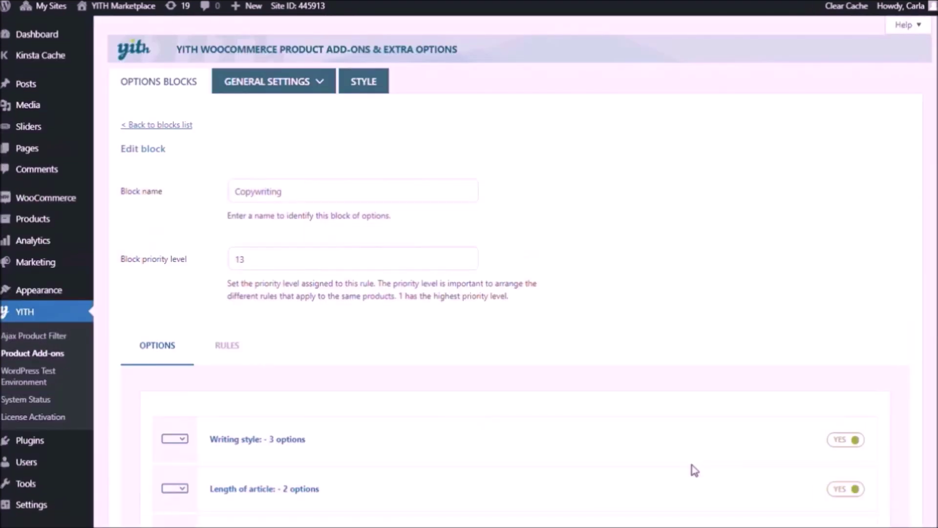
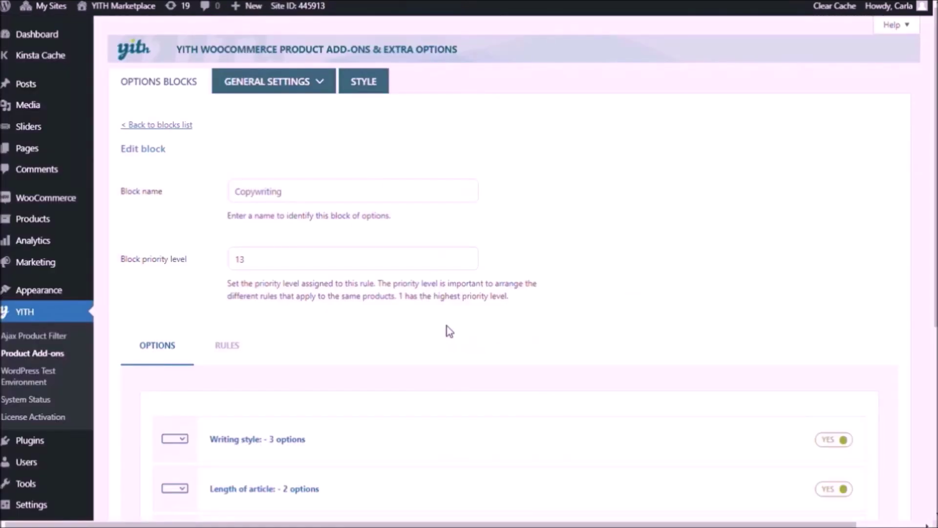
Add a Textarea option labelled "Enter your keywords" to the Copywriting block and save it
scroll(449, 333, down, 6)
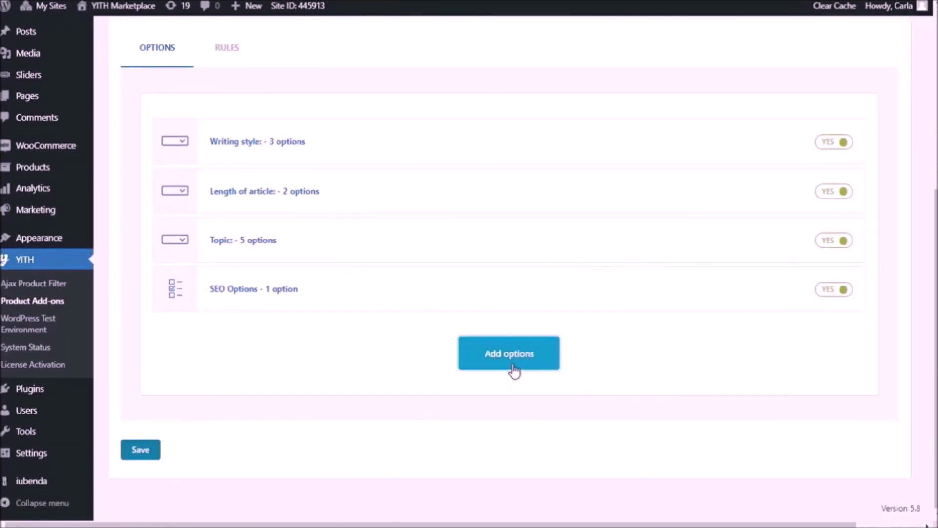
click(513, 364)
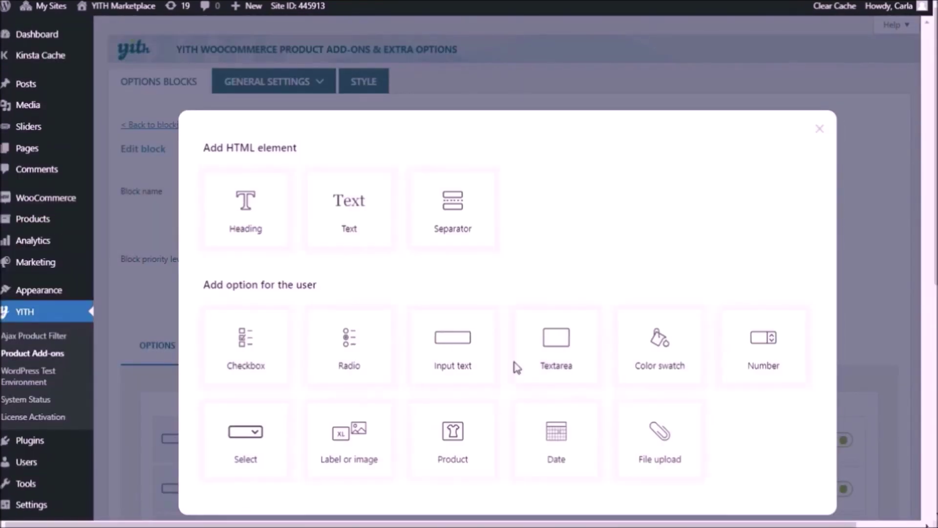
click(570, 362)
scroll(550, 331, down, 2)
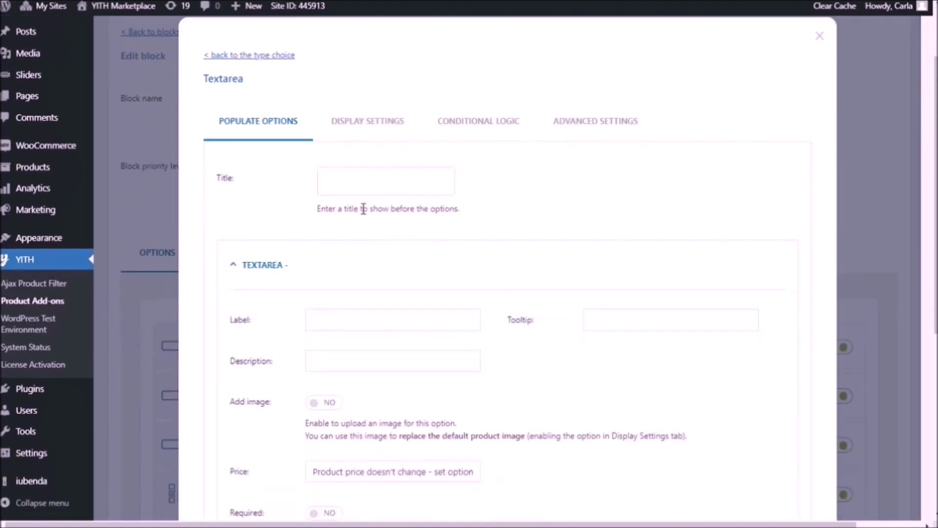
click(346, 319)
text(Enter your keywords)
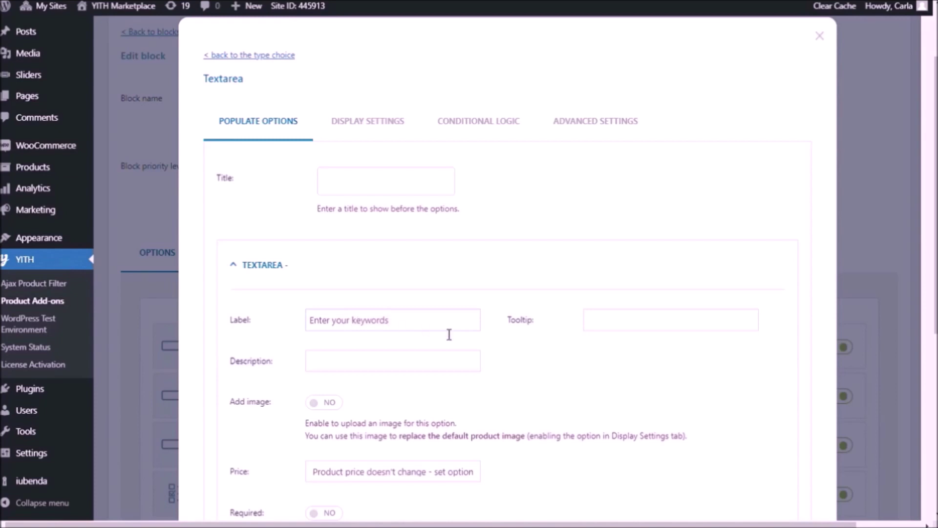
scroll(503, 355, down, 2)
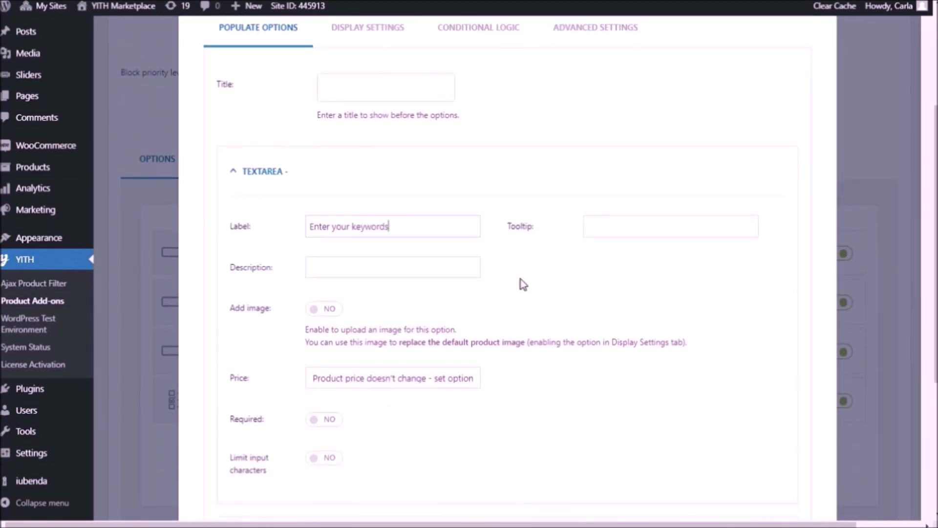
scroll(523, 285, down, 2)
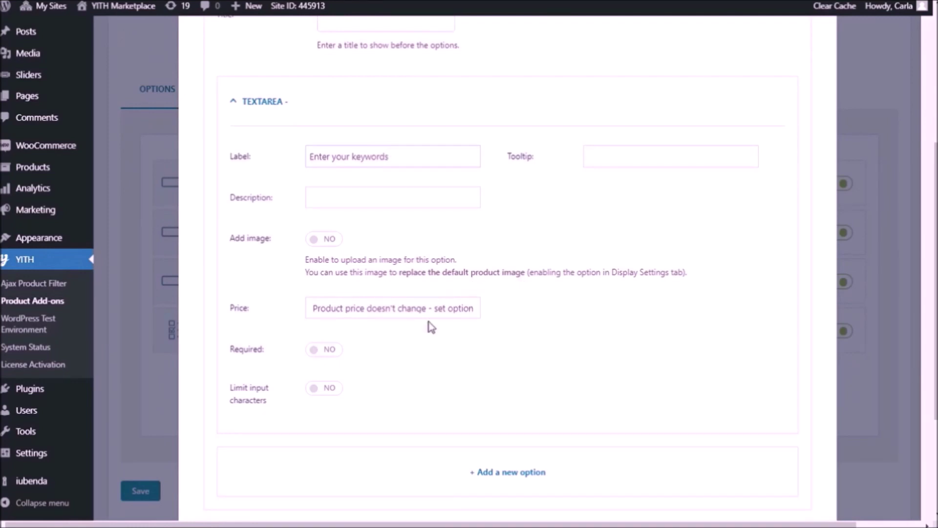
scroll(430, 325, down, 3)
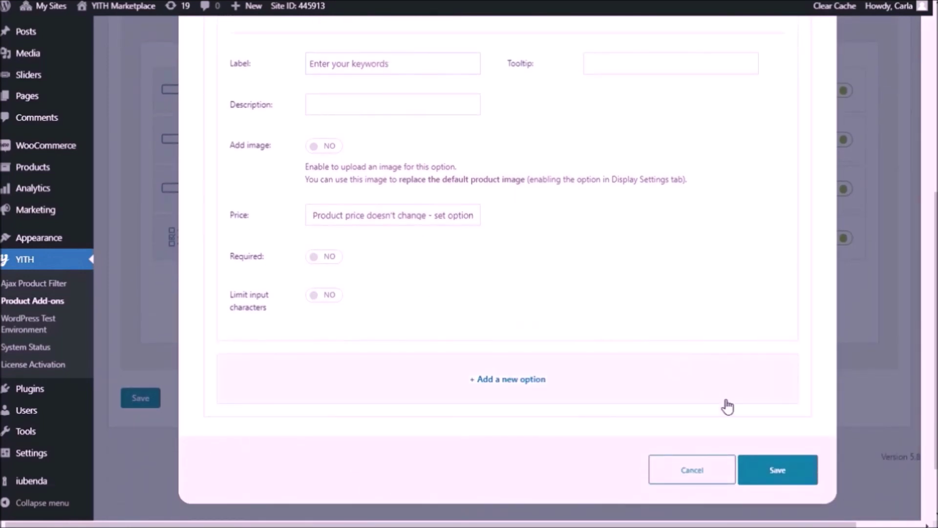
click(772, 473)
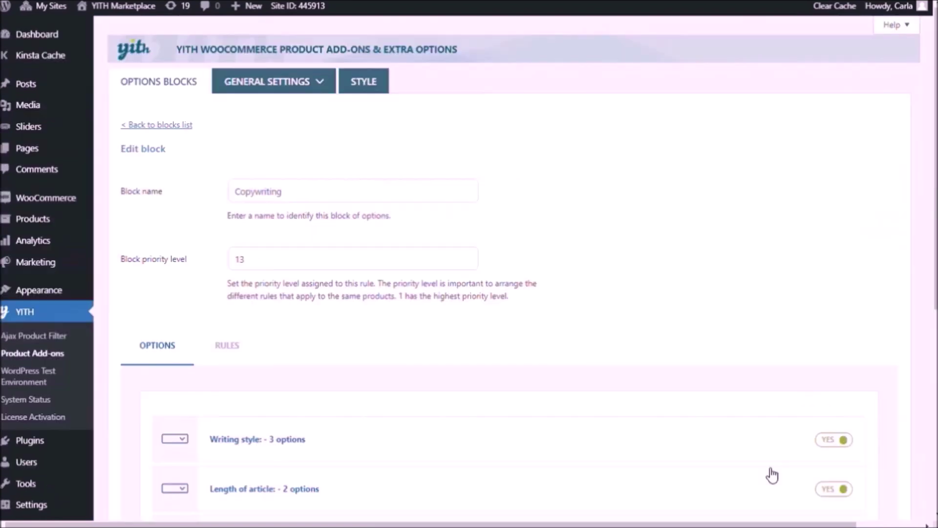
scroll(281, 459, down, 6)
scroll(277, 447, down, 1)
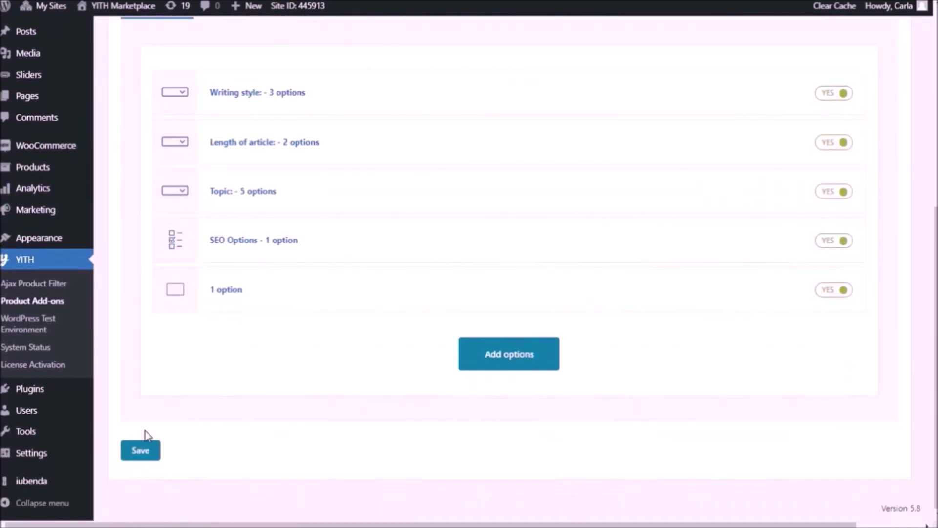
Check the add-ons on the Custom Post product page and toggle the "Yes, make it SEO friendly" checkbox above the keywords field
scroll(240, 431, up, 7)
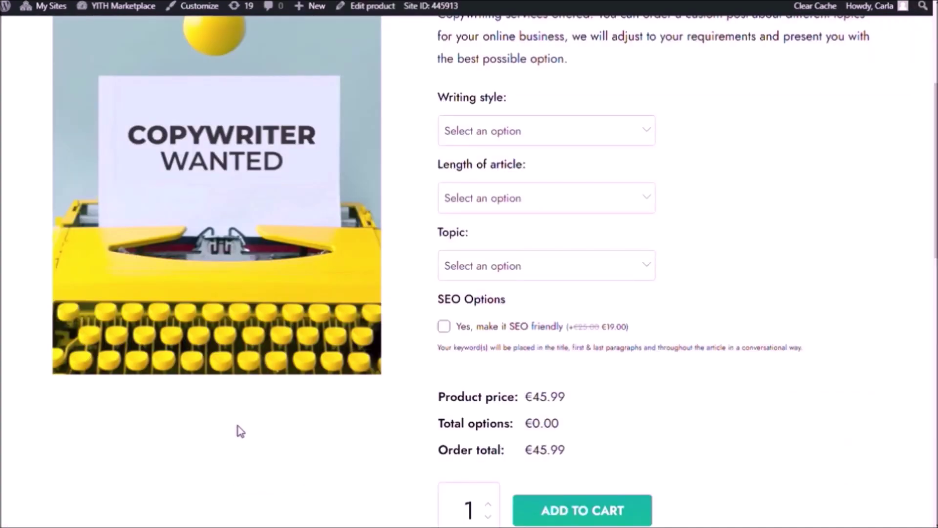
scroll(241, 431, down, 2)
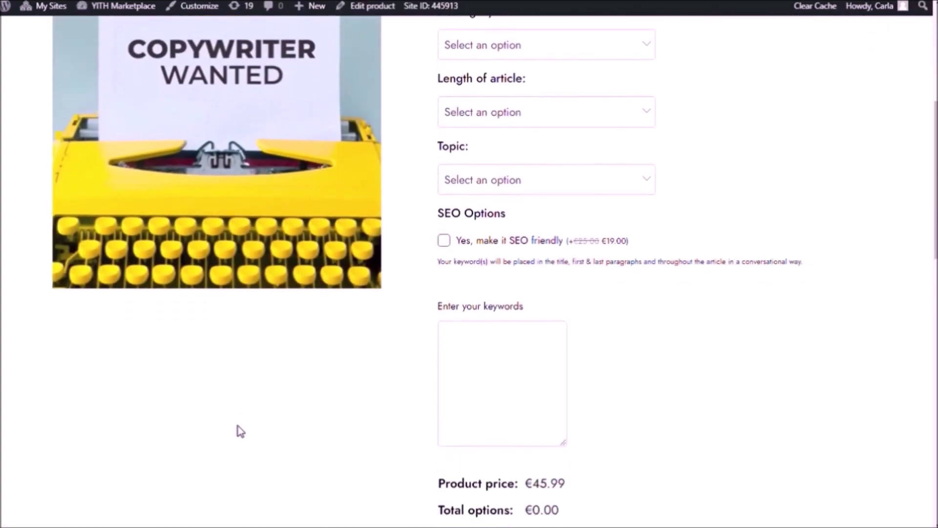
scroll(240, 431, down, 1)
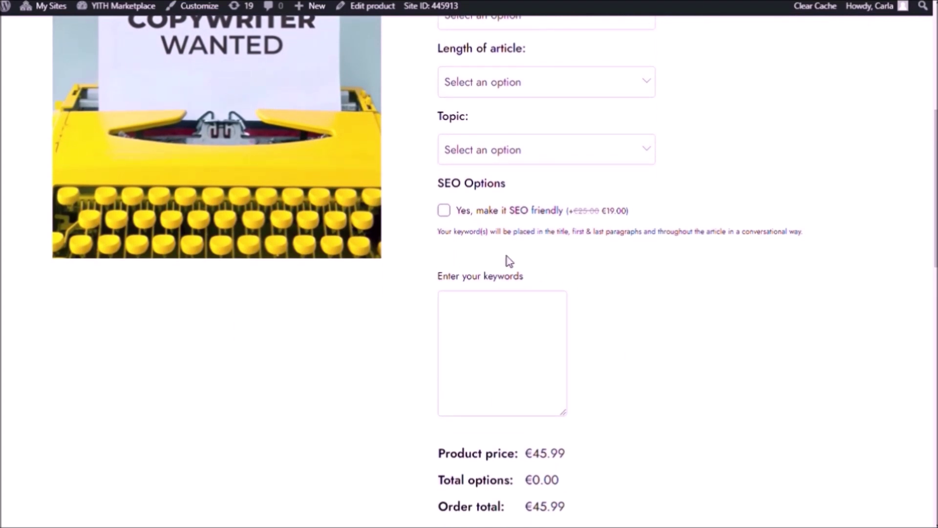
click(448, 218)
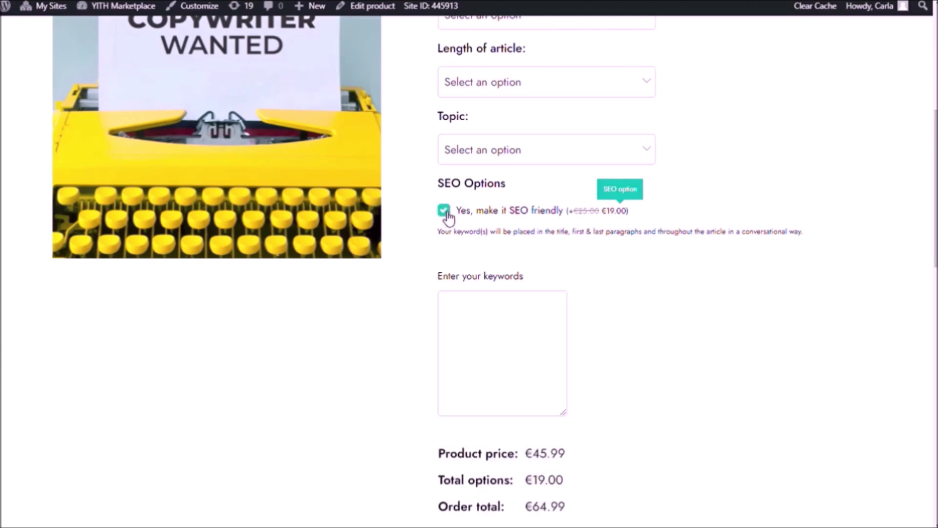
click(448, 218)
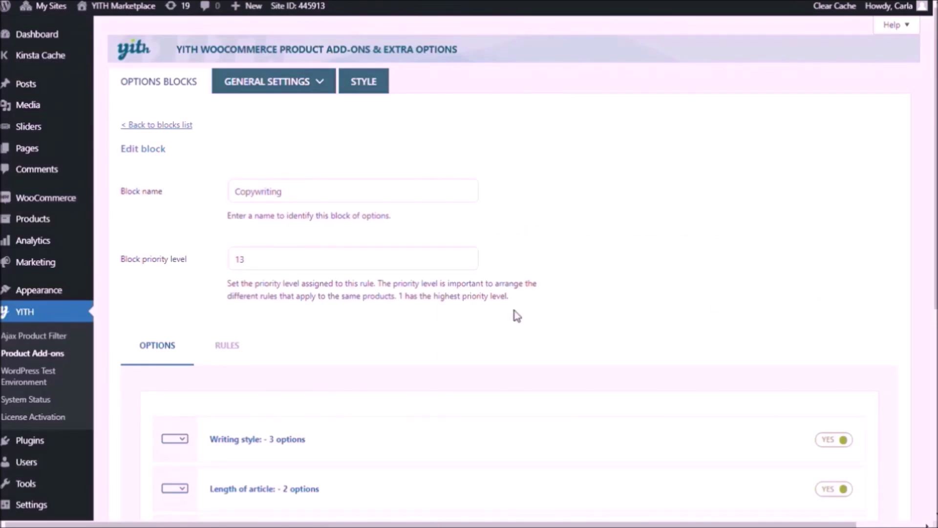
In the keywords Textarea's display settings, set the options per row to 1 and enable the grid layout
scroll(517, 315, down, 6)
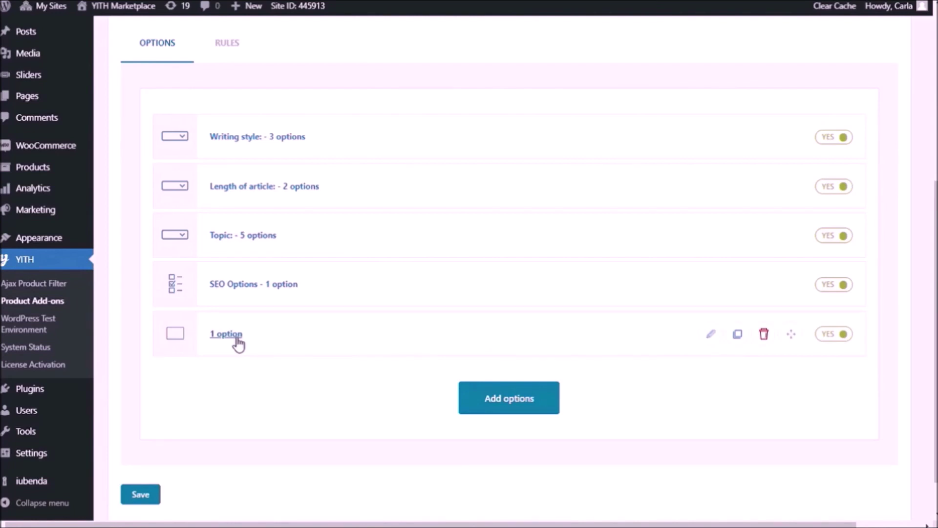
click(238, 344)
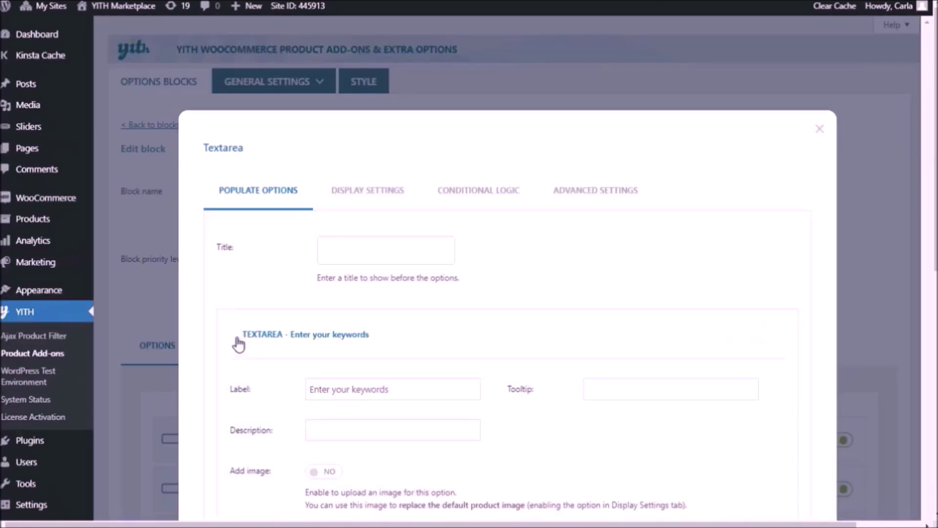
click(375, 204)
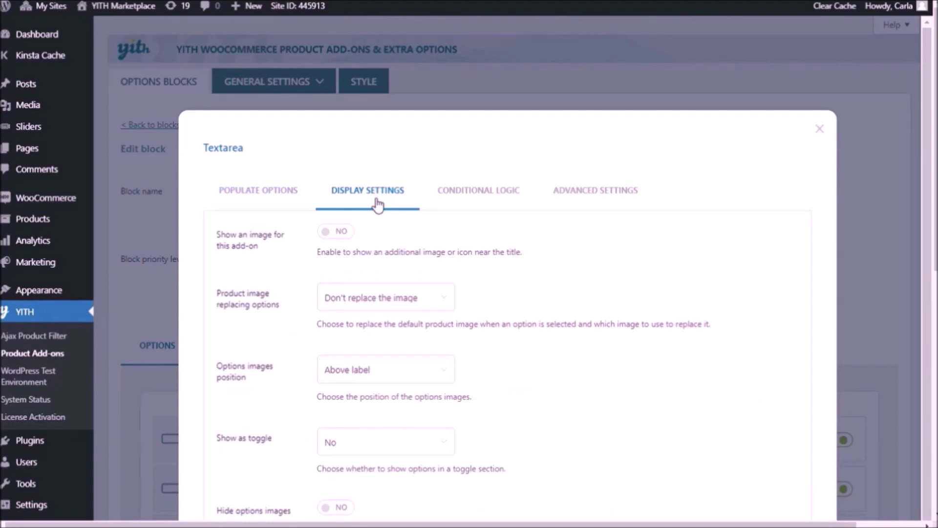
scroll(503, 313, down, 5)
scroll(505, 313, down, 5)
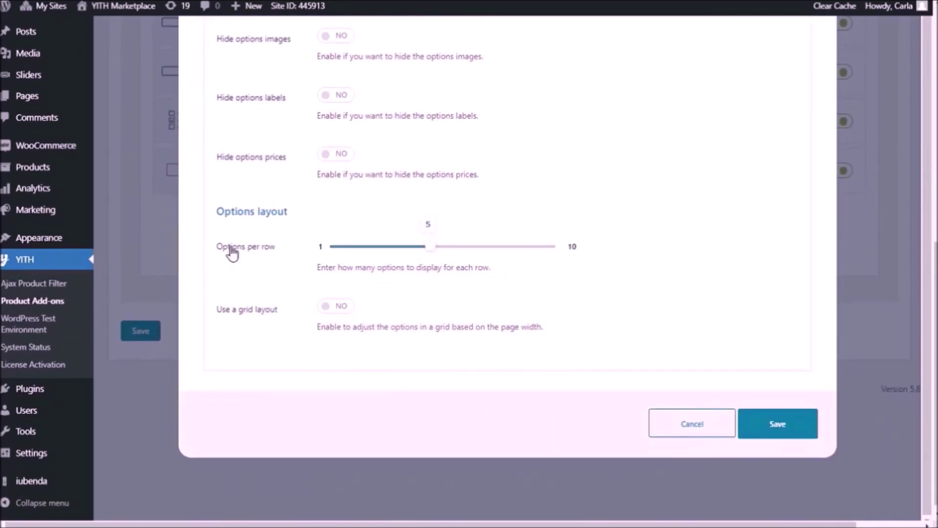
drag(433, 249, 315, 251)
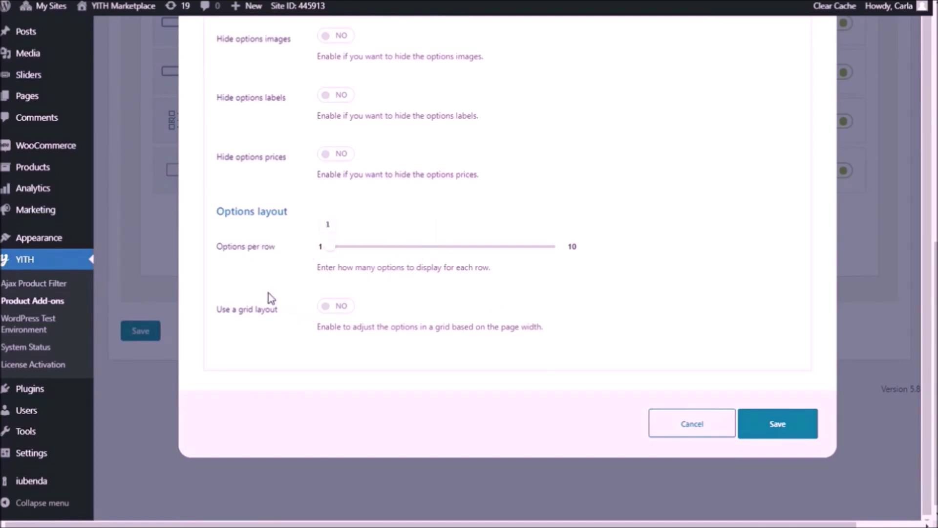
click(336, 308)
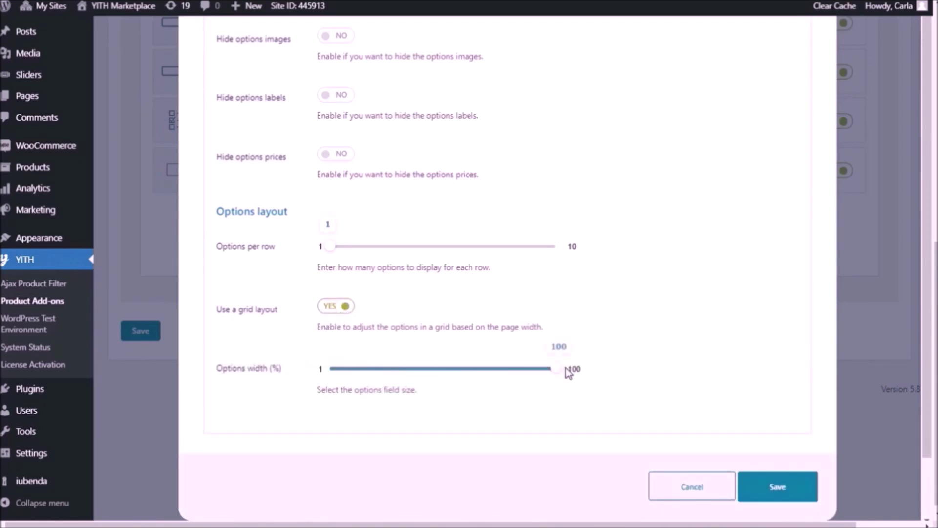
scroll(562, 357, down, 1)
scroll(554, 342, up, 8)
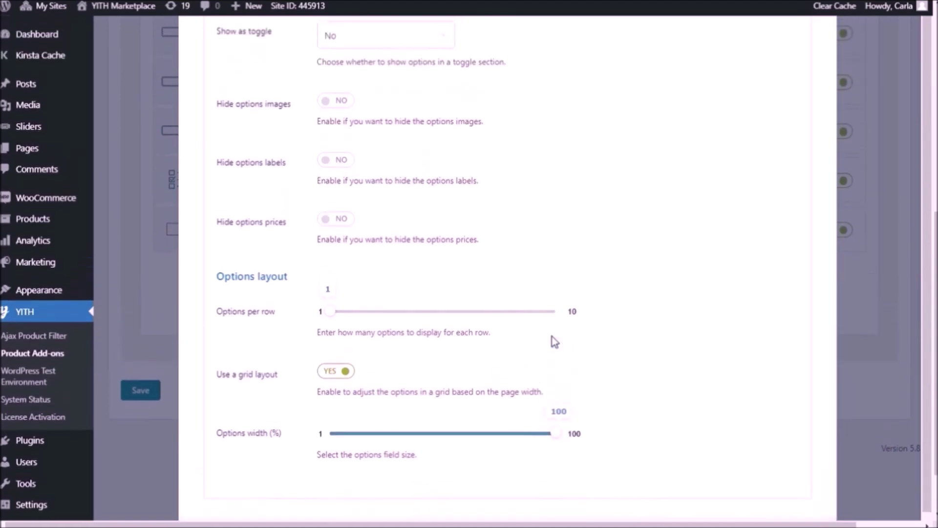
scroll(555, 342, up, 2)
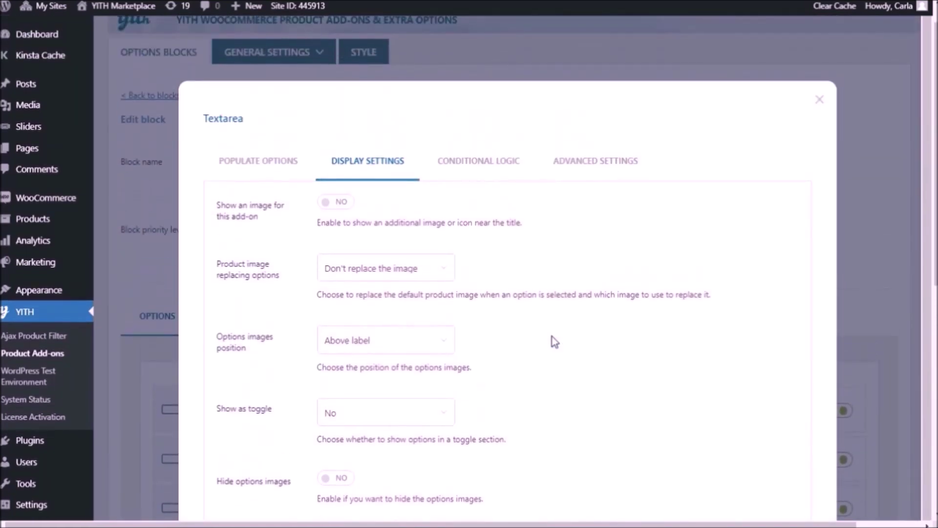
Show the keywords Textarea only if "SEO Options - Yes, make it SEO friendly" is Selected, and save the option and the block
click(473, 165)
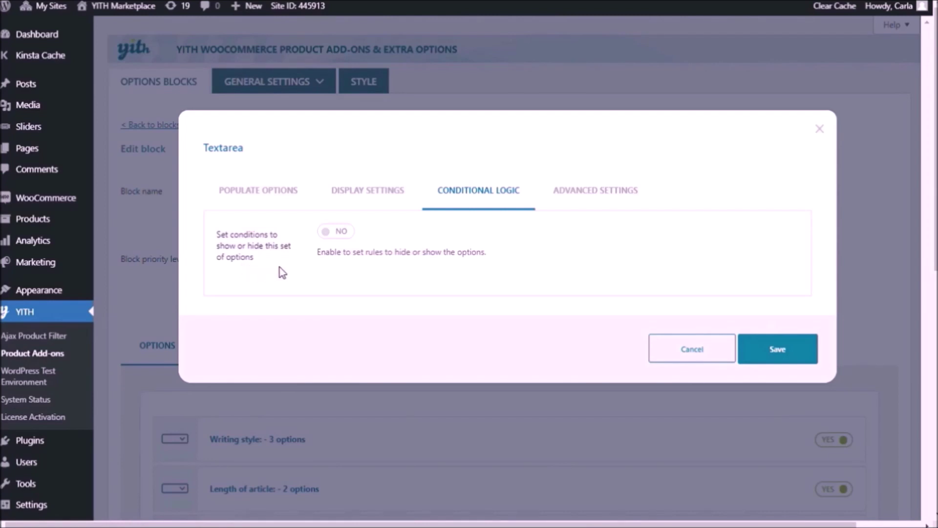
click(331, 234)
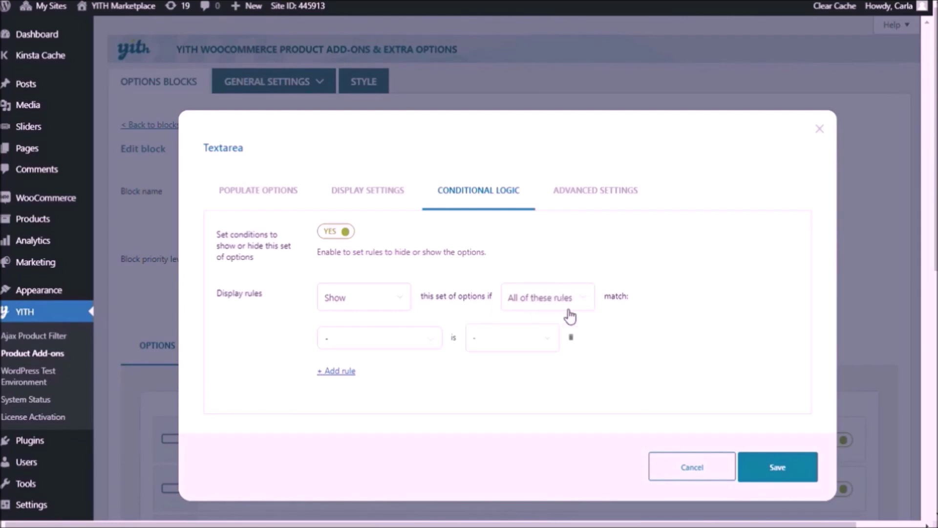
click(439, 348)
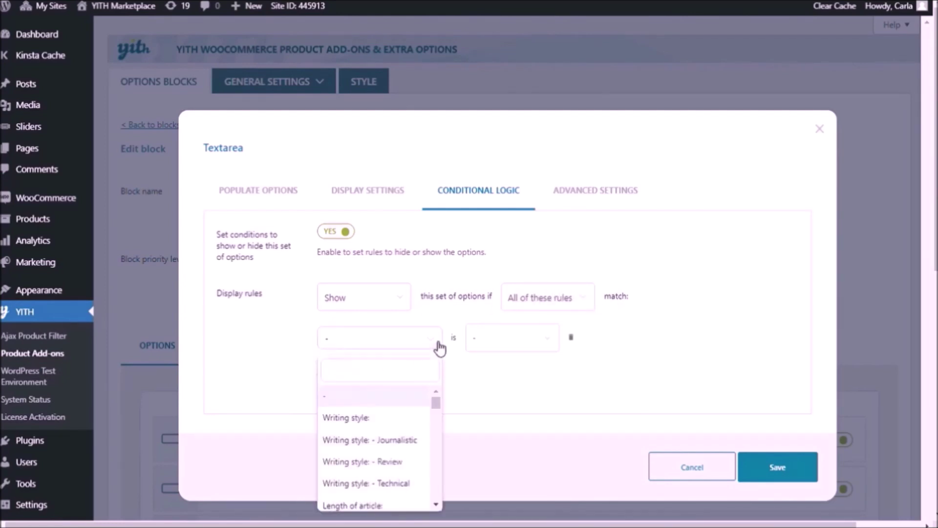
scroll(405, 437, down, 15)
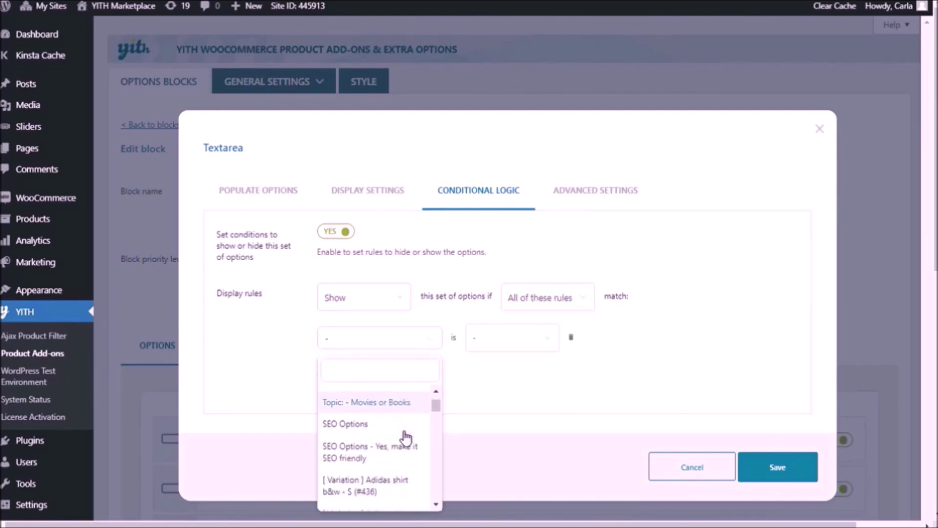
scroll(405, 436, up, 3)
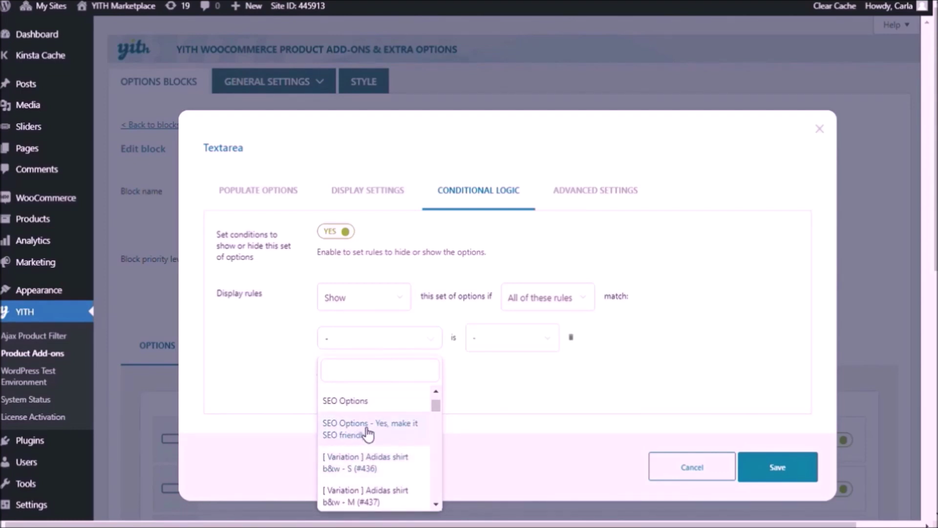
click(399, 434)
click(532, 349)
click(513, 375)
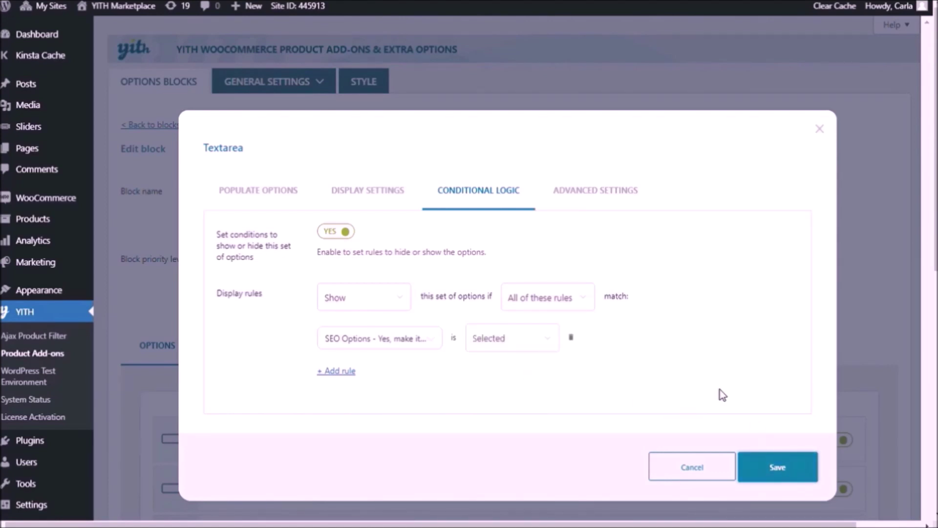
scroll(285, 410, down, 8)
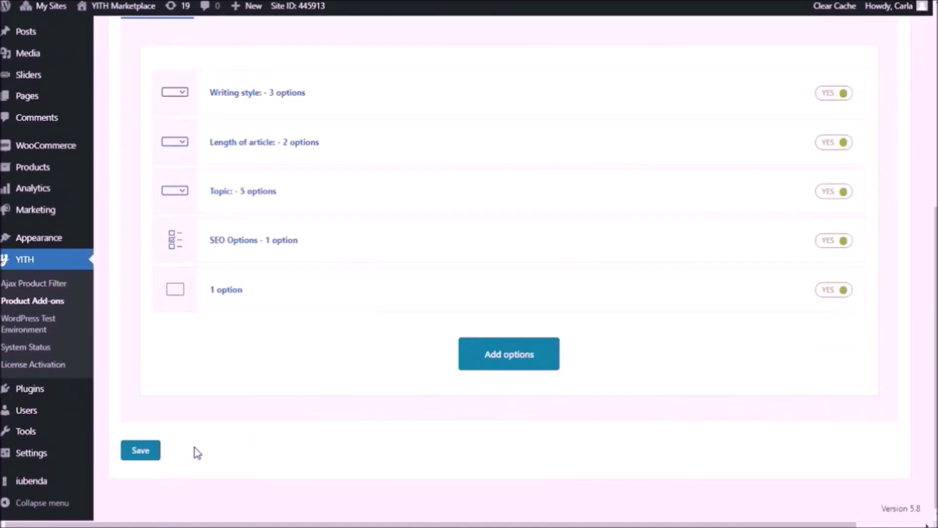
click(150, 456)
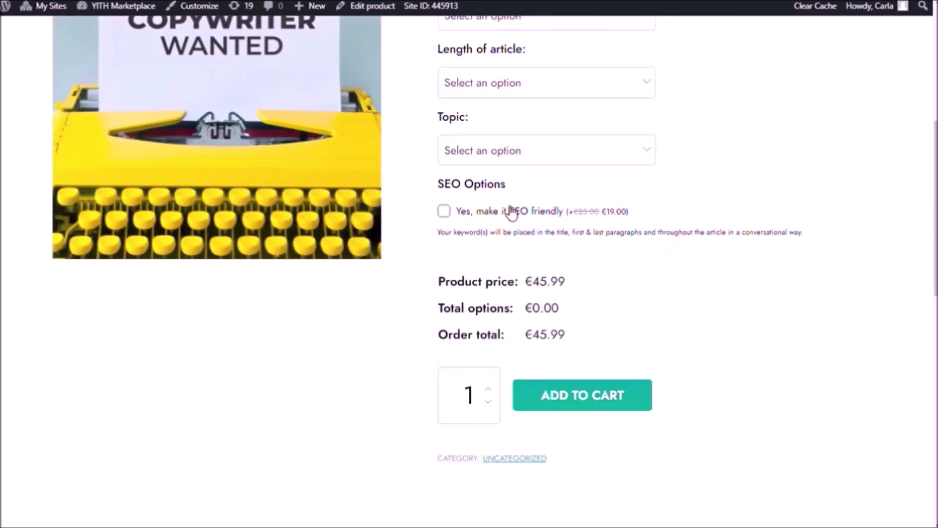
Test the condition on the product page by ticking the SEO friendly checkbox and entering text in the keywords field
click(444, 213)
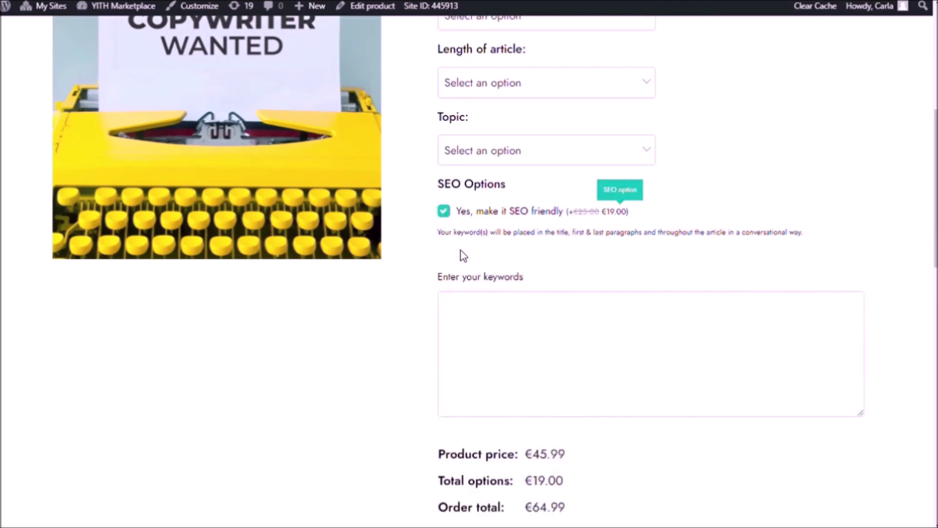
click(482, 320)
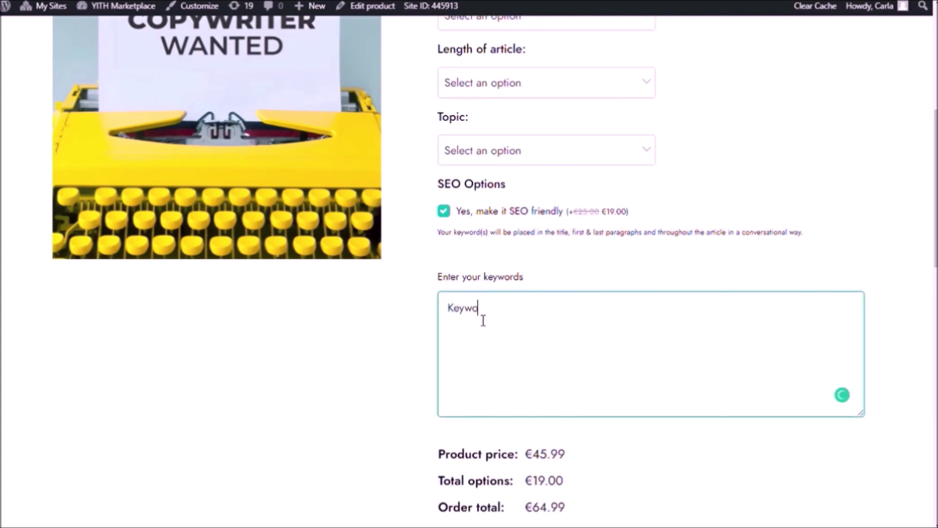
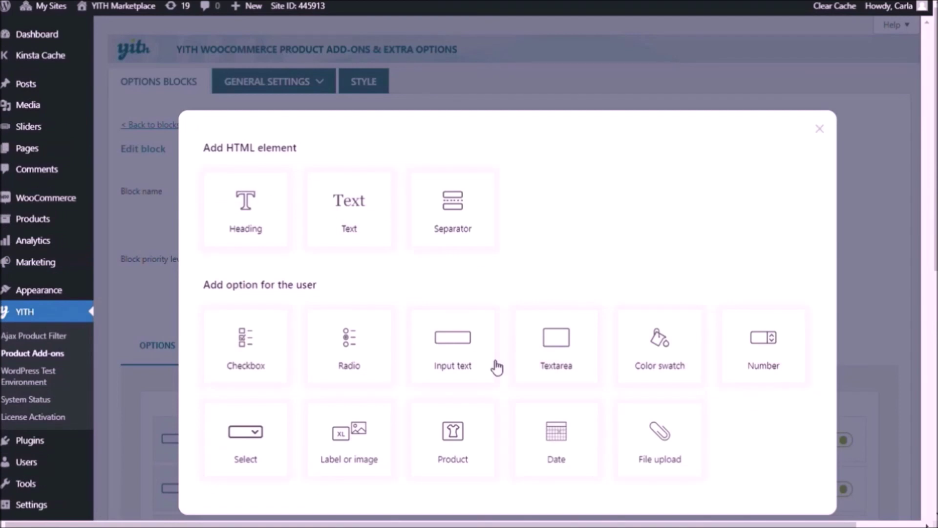
Add a required Date option with the label "Delivery date" and the tooltip "Choose a delivery date"
scroll(402, 339, down, 1)
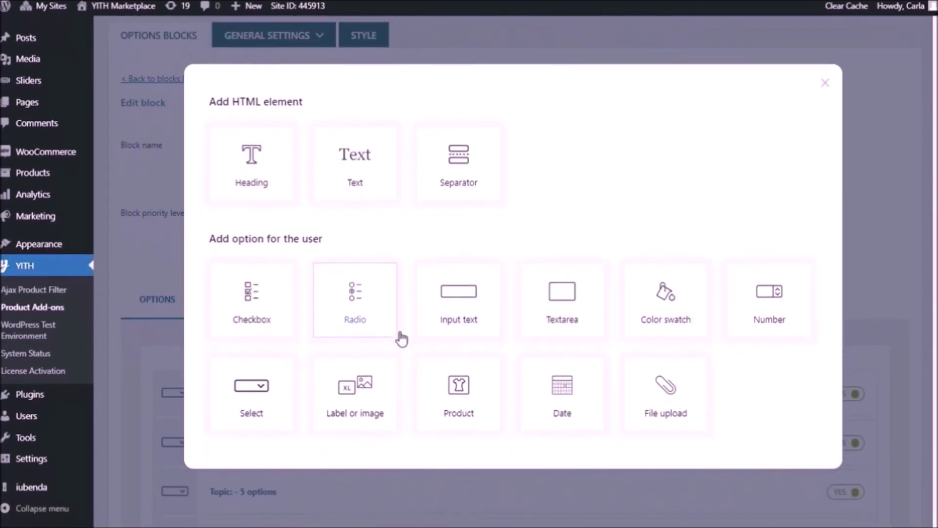
click(567, 384)
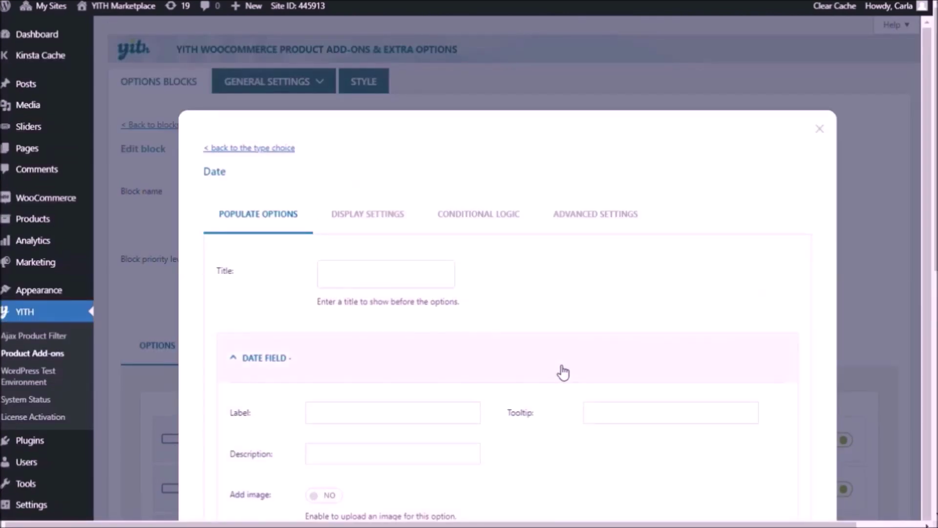
scroll(562, 373, down, 2)
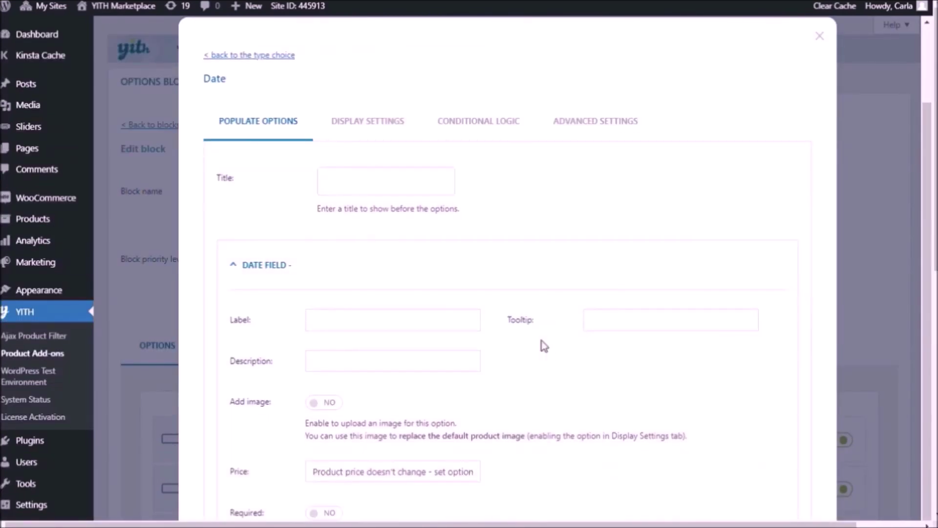
click(385, 319)
text(Delivery date)
text(Choose a deli)
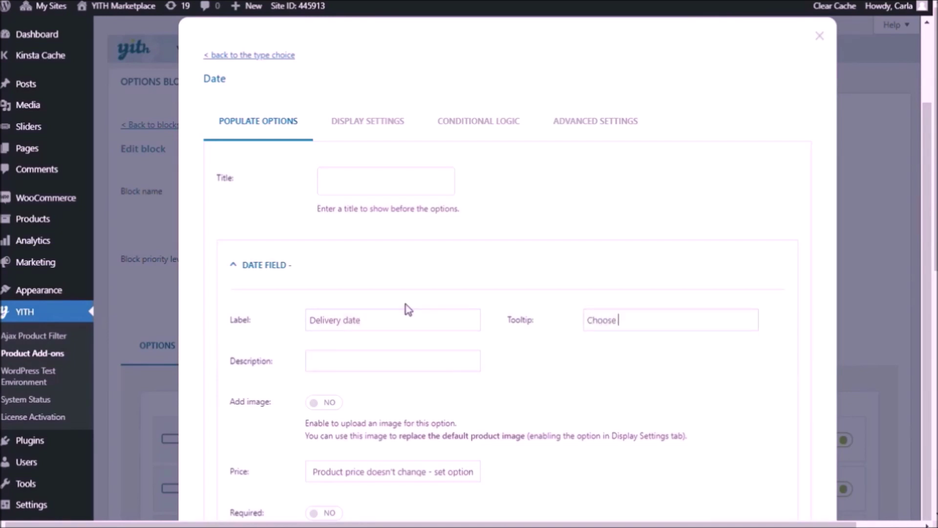
text(very date)
scroll(409, 309, down, 3)
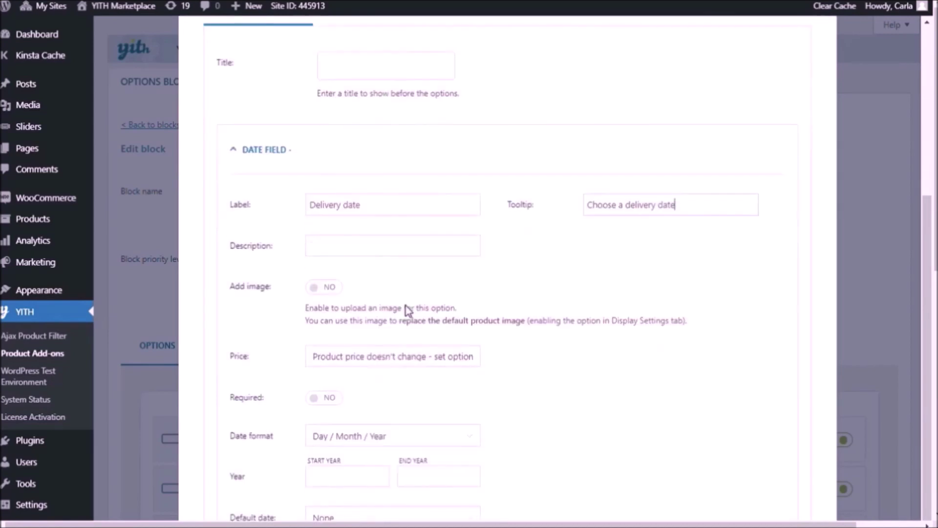
click(326, 397)
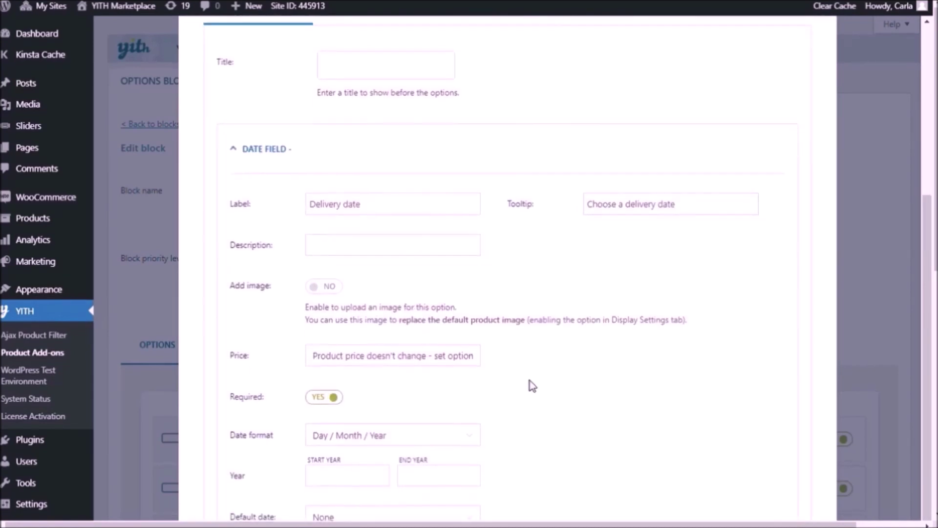
Set the date field's start and end year to 2021 and its default date to Current day
scroll(530, 383, down, 6)
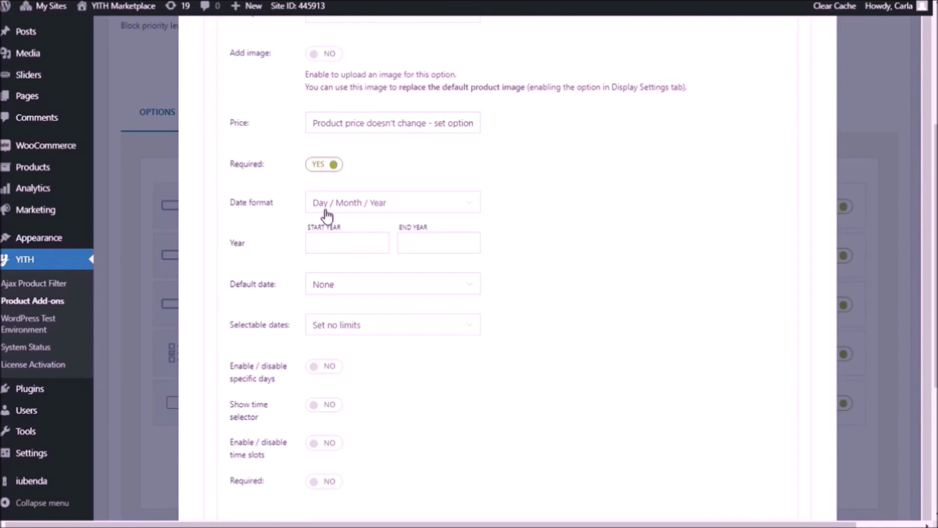
click(337, 243)
text(2021)
key(Tab)
text(2021)
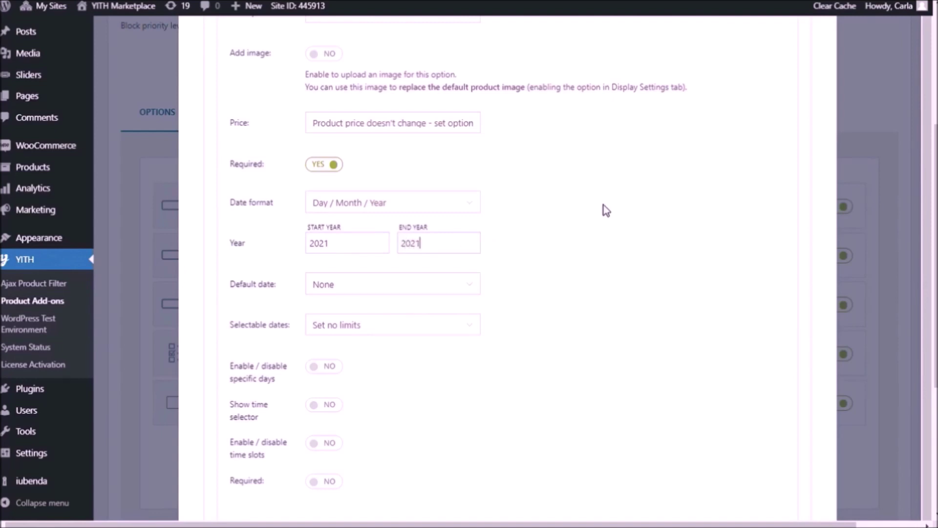
scroll(605, 211, down, 1)
scroll(605, 210, down, 2)
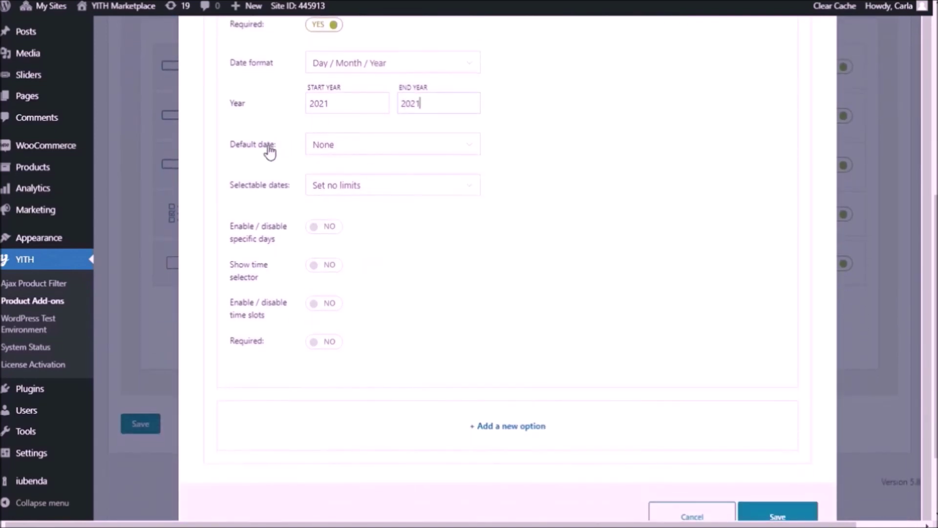
click(345, 177)
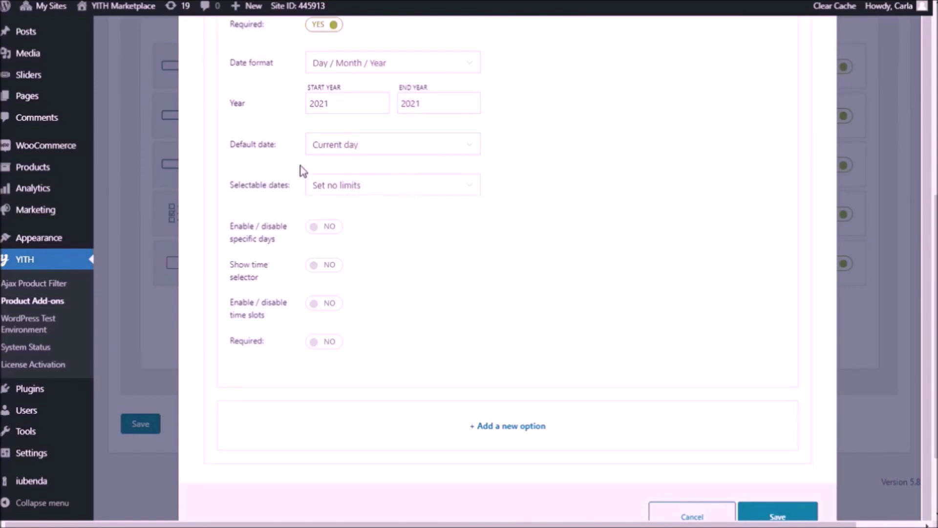
Enable the second Required setting, below the time slots setting, and save the date option and the block
click(326, 342)
scroll(561, 334, down, 2)
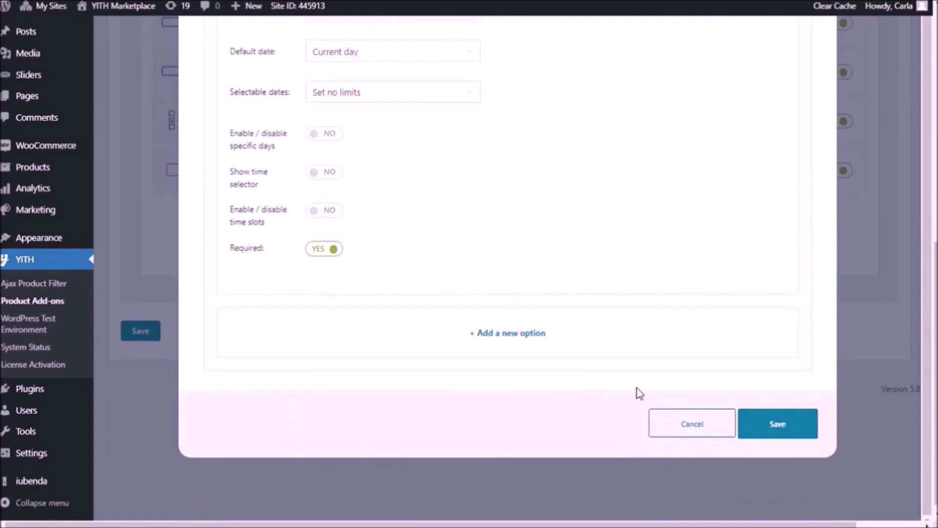
click(767, 435)
scroll(559, 438, down, 6)
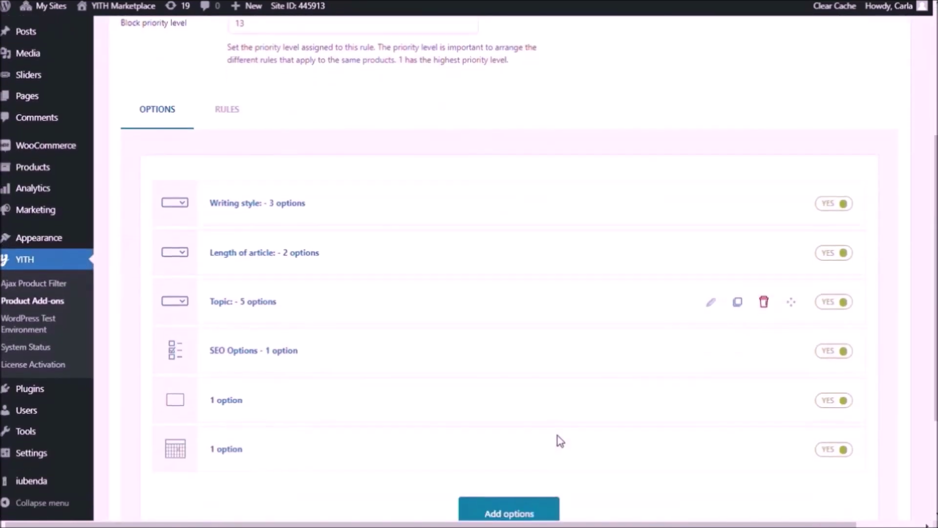
scroll(561, 440, down, 3)
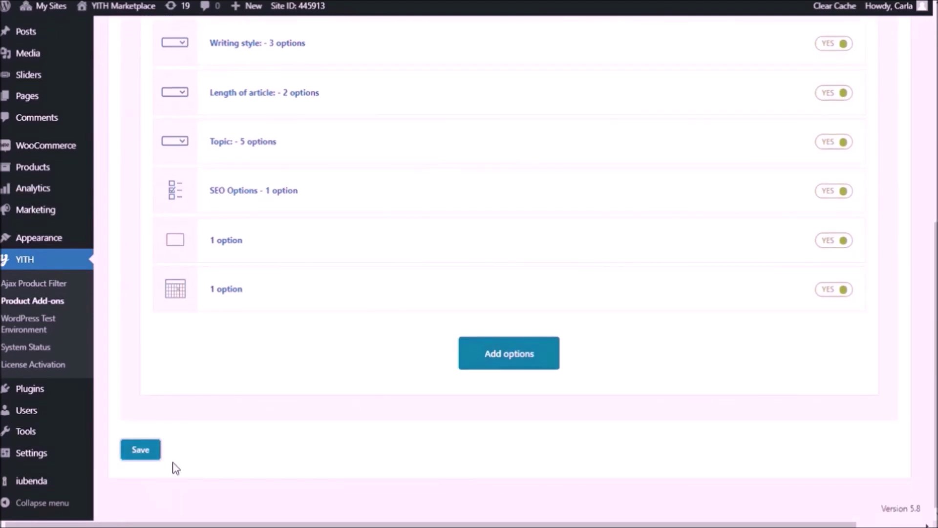
Check the Delivery date field on the product page by browsing its calendar from August to December 2021
scroll(176, 468, up, 8)
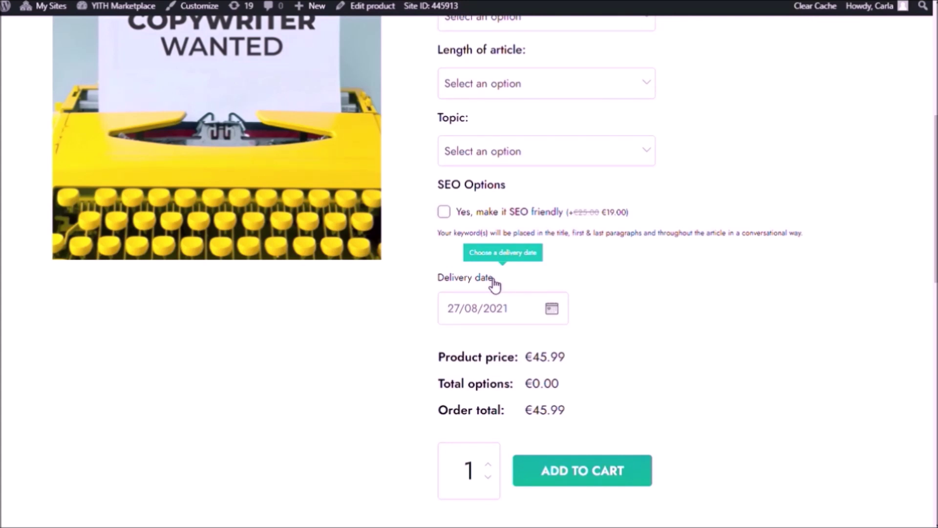
click(501, 313)
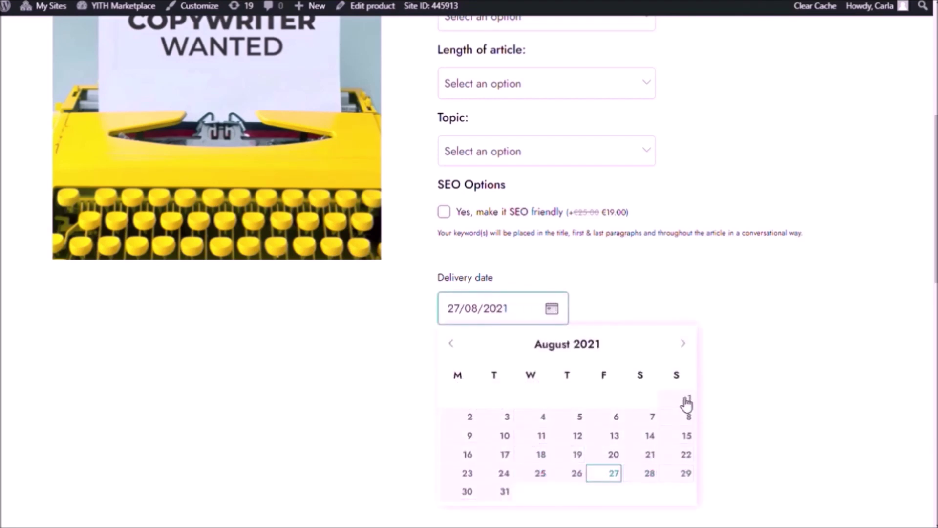
click(688, 346)
click(688, 346)
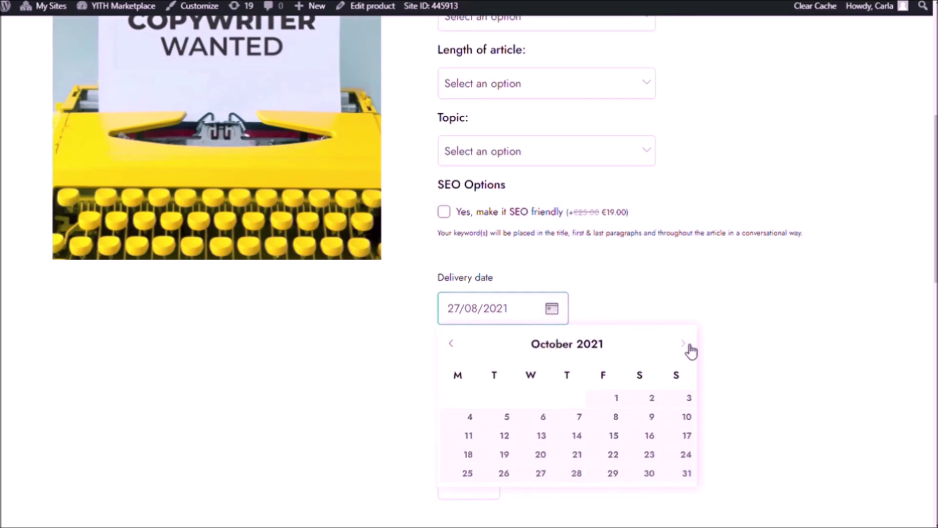
click(689, 346)
click(688, 346)
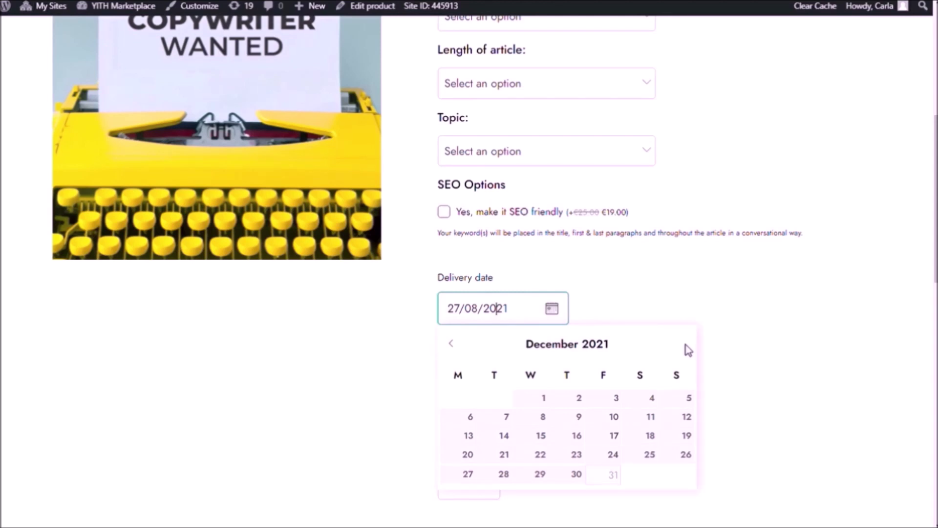
click(673, 295)
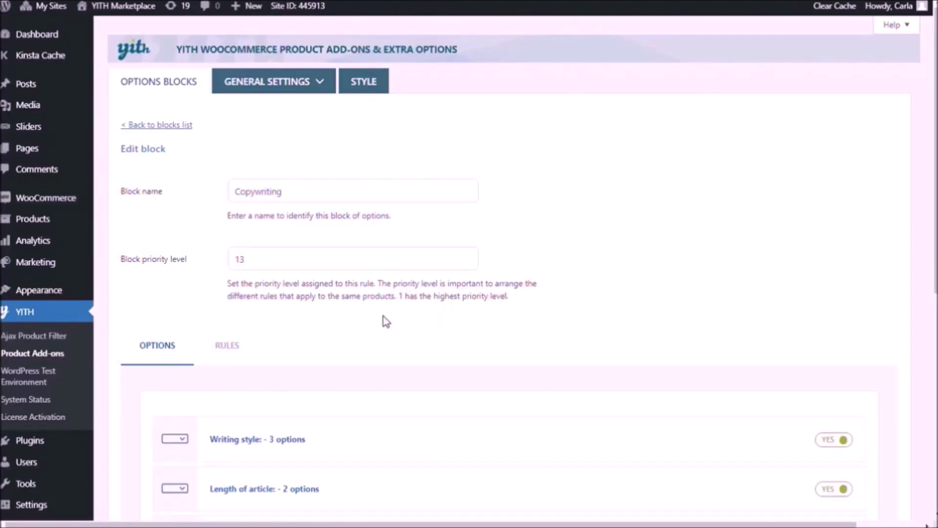
Add a File upload option to the Copywriting block with the label "Article image" and the tooltip "Upload your image"
scroll(386, 321, down, 8)
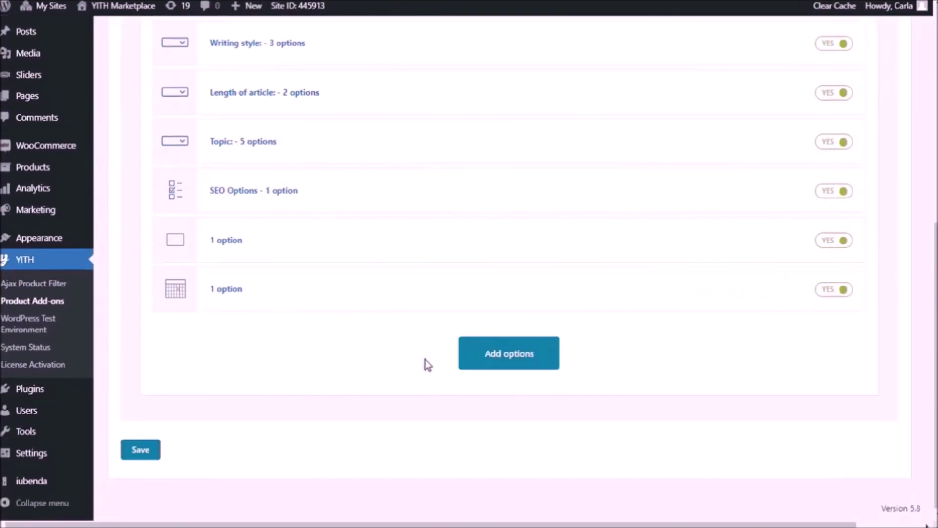
click(502, 355)
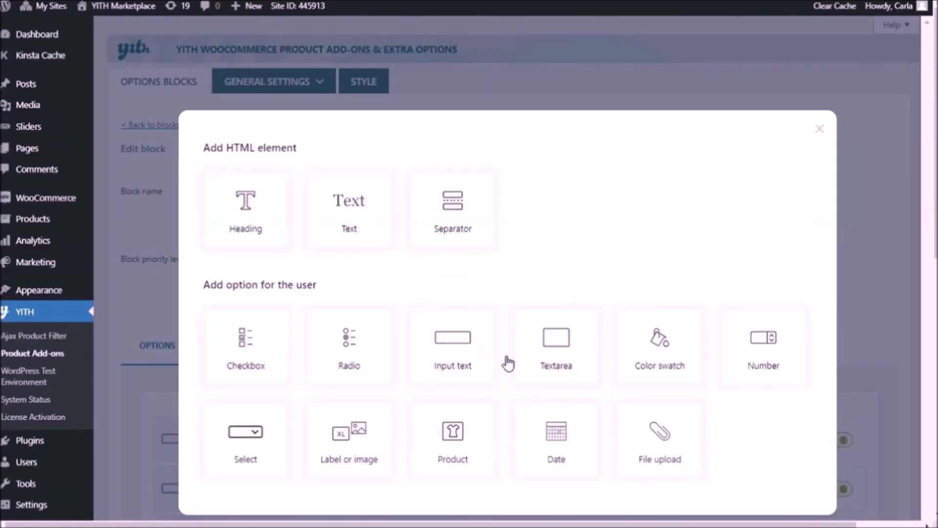
click(671, 436)
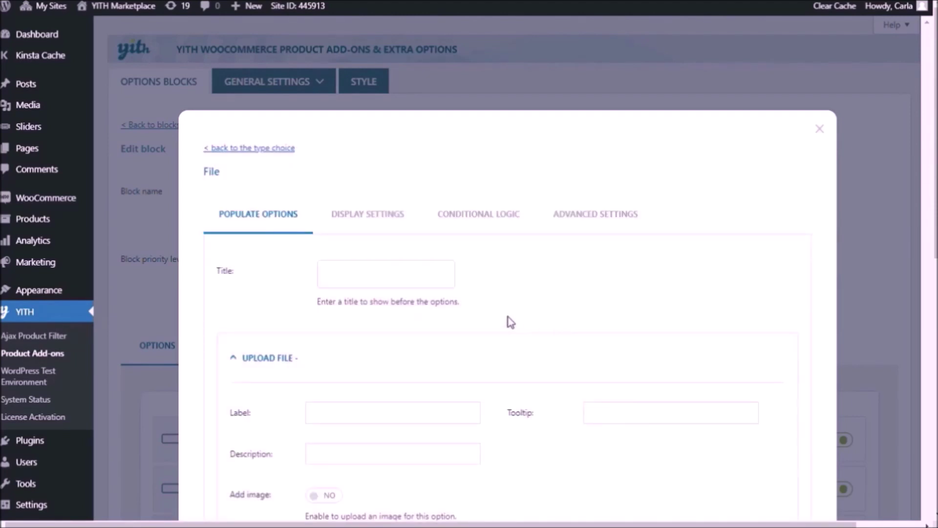
scroll(500, 317, down, 1)
scroll(502, 318, down, 3)
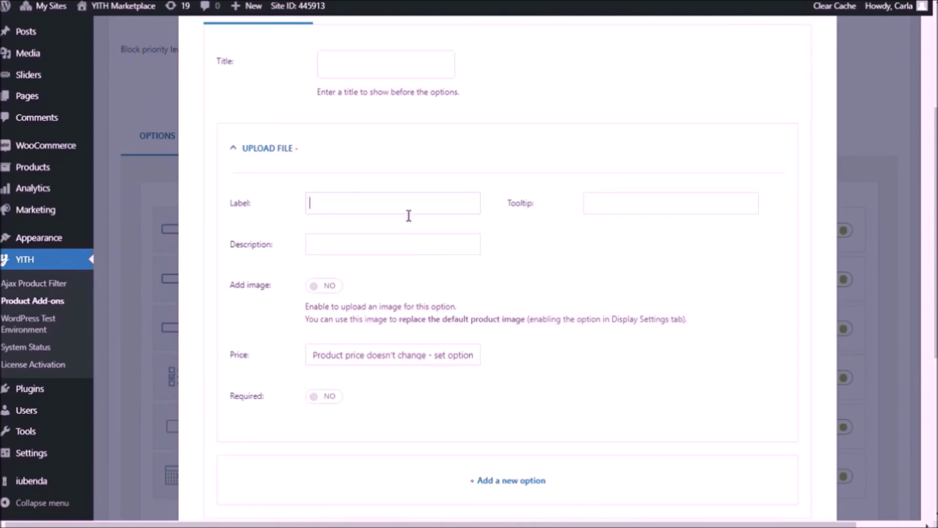
text(Article image)
key(Tab)
text(Uplo)
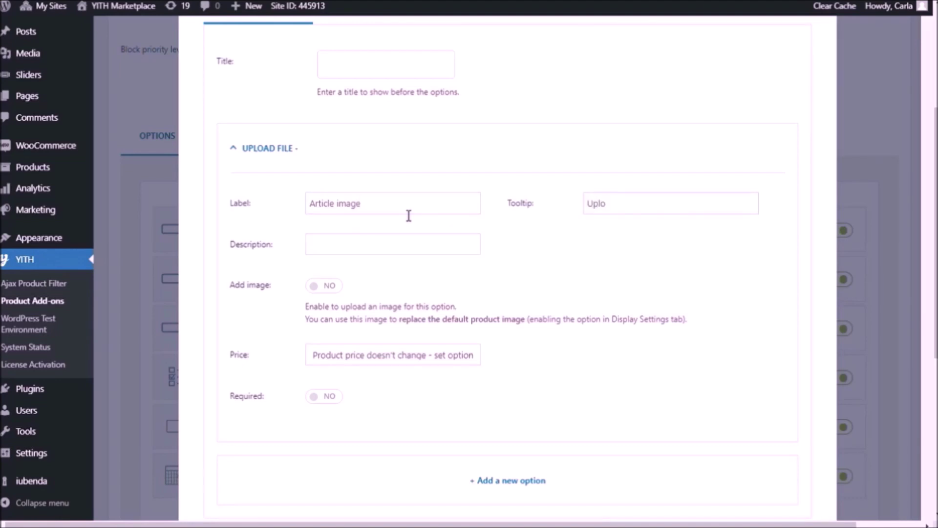
text(ad your image)
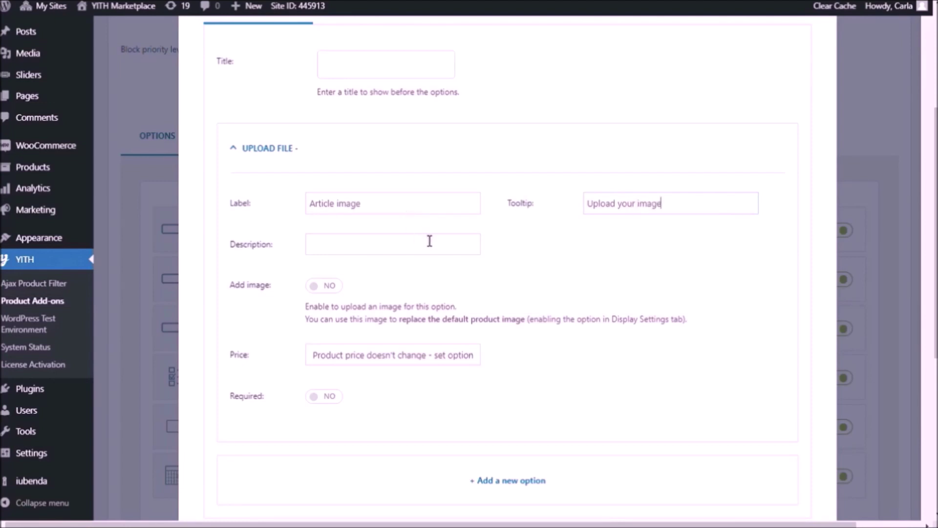
In the file upload's display settings, set 1 option per row, enable the grid layout and set the options width to 50%
scroll(421, 229, up, 2)
click(380, 85)
scroll(380, 87, up, 3)
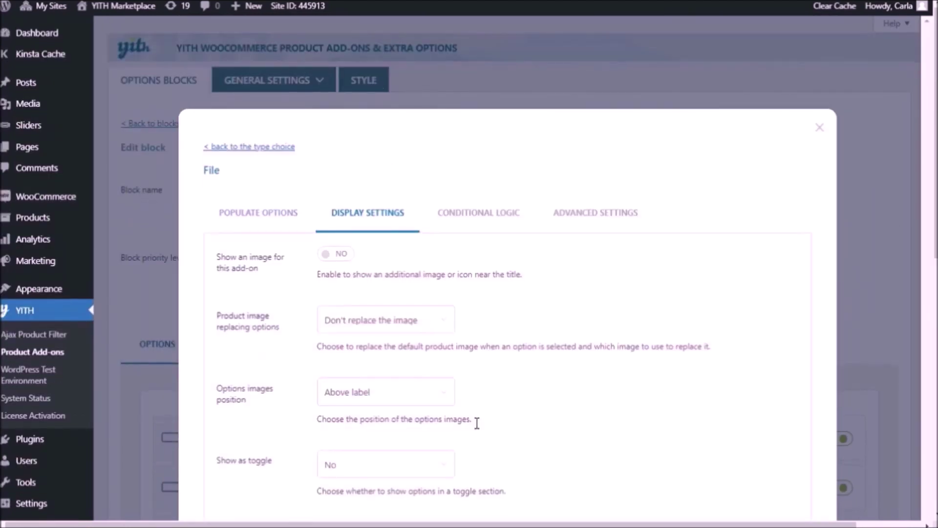
scroll(477, 421, down, 7)
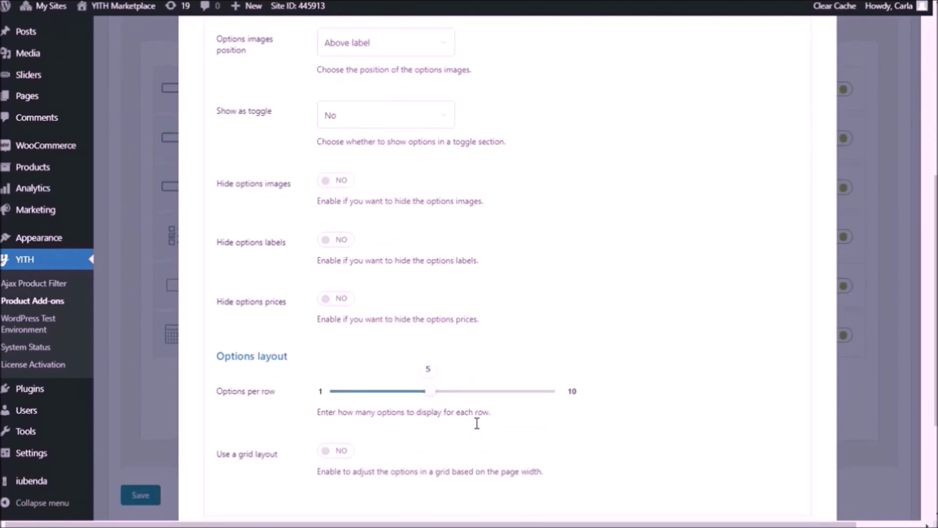
scroll(477, 423, down, 3)
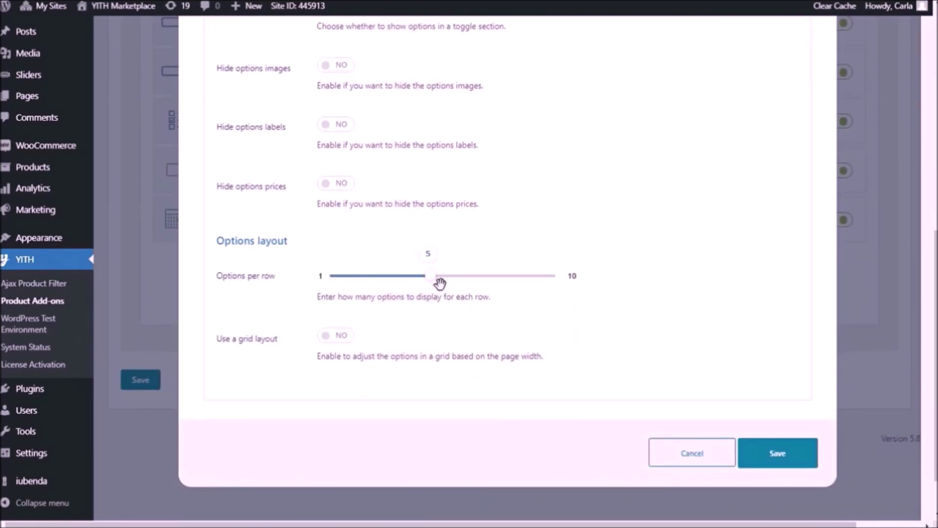
drag(419, 277, 337, 281)
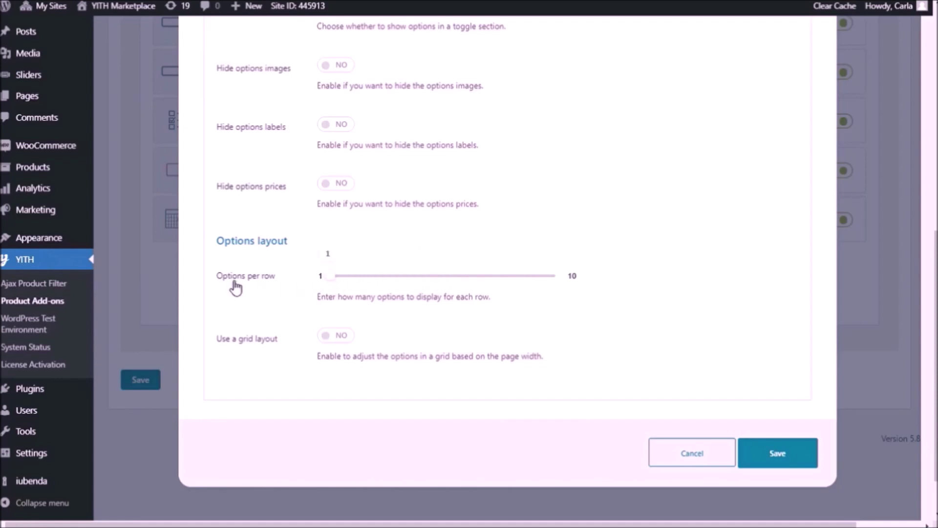
click(335, 335)
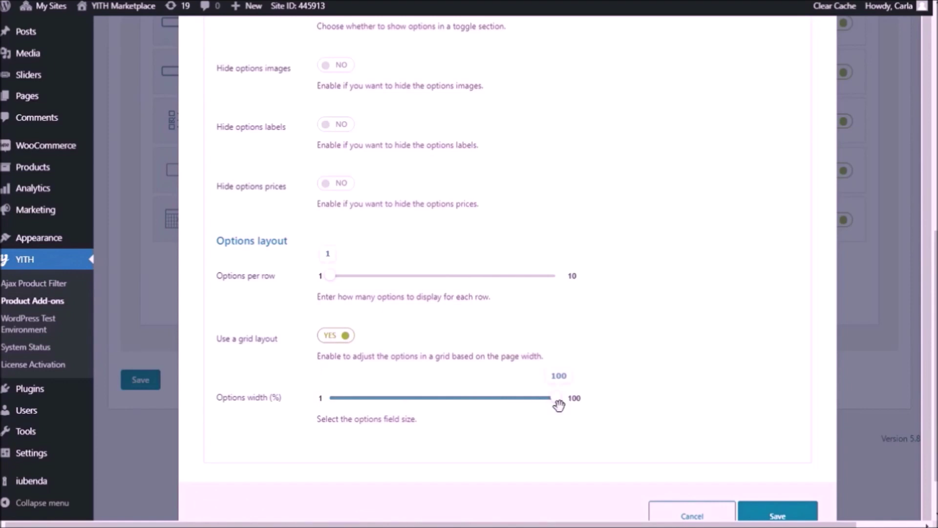
drag(558, 400, 452, 409)
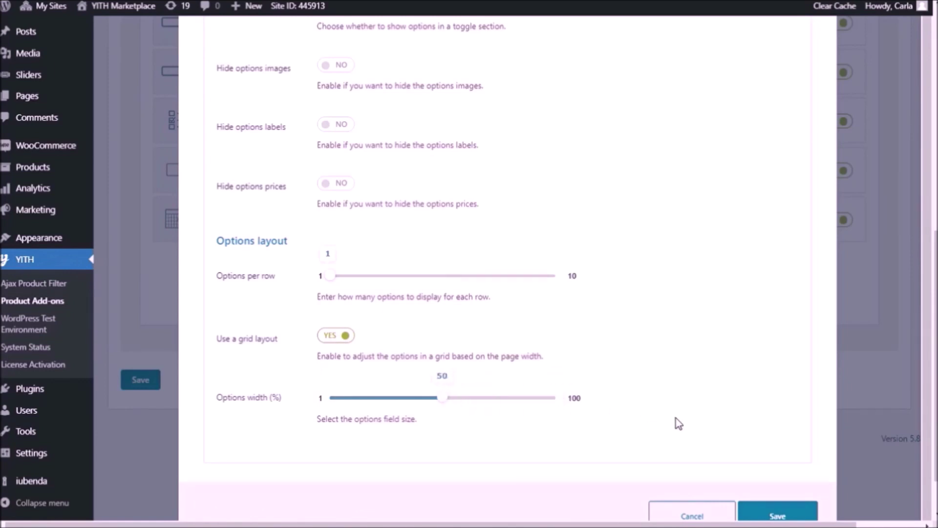
Save the file upload option and the Copywriting block
scroll(704, 433, down, 1)
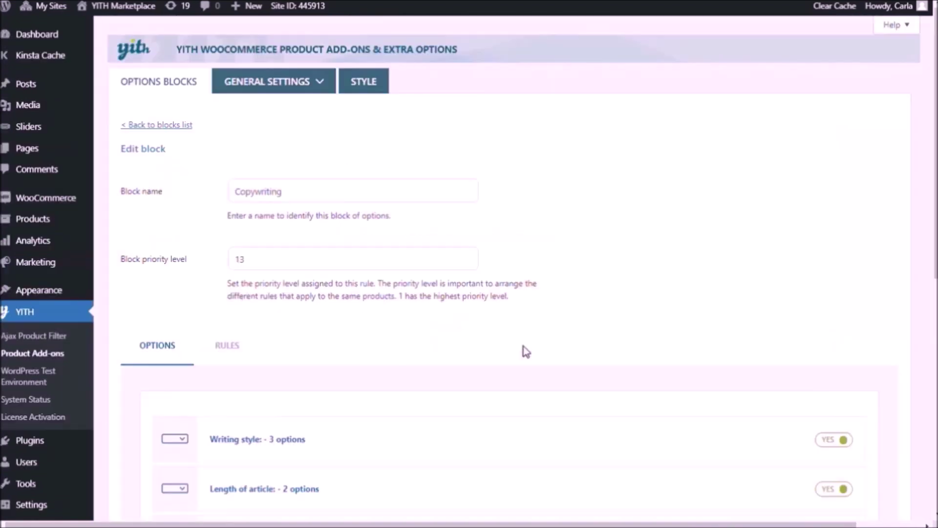
scroll(524, 350, down, 5)
scroll(240, 459, down, 5)
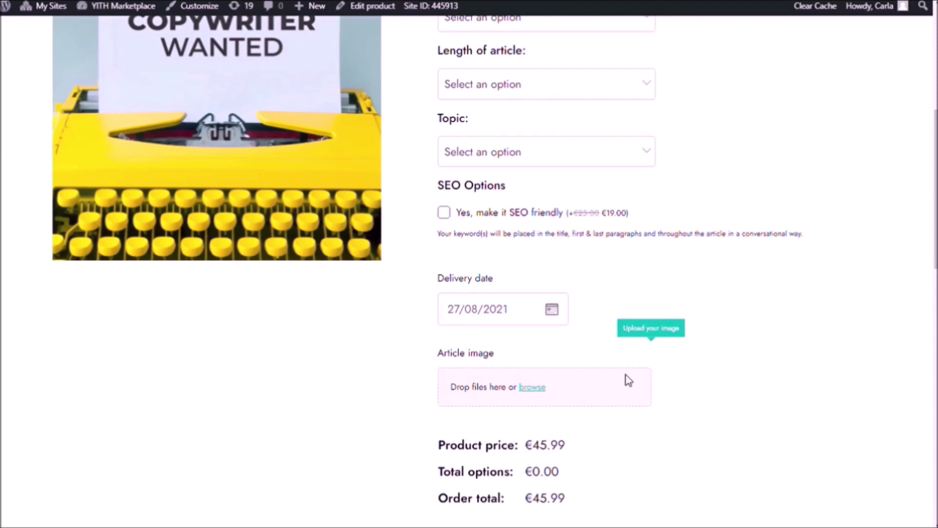
On the product page, tick the SEO friendly checkbox and examine the keywords, Delivery date and Article image upload fields
click(444, 212)
scroll(811, 361, down, 3)
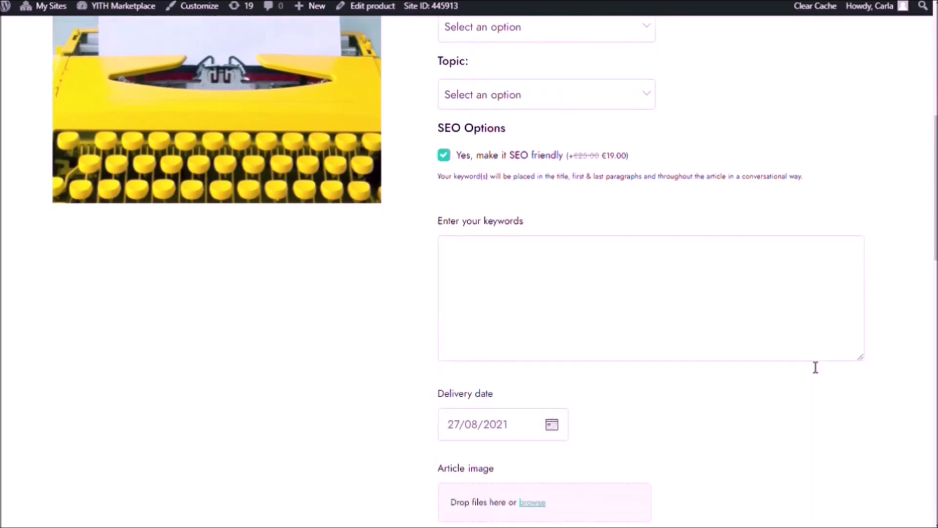
scroll(365, 333, down, 2)
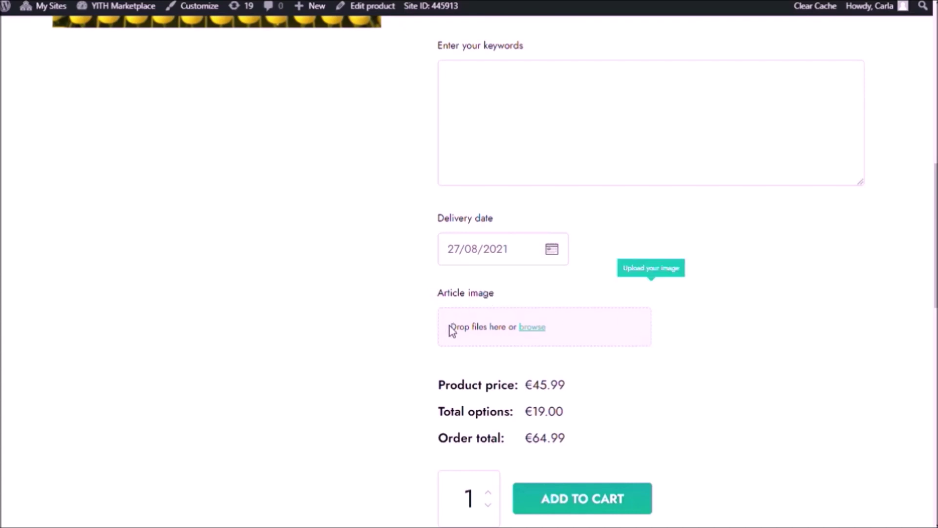
drag(449, 326, 523, 333)
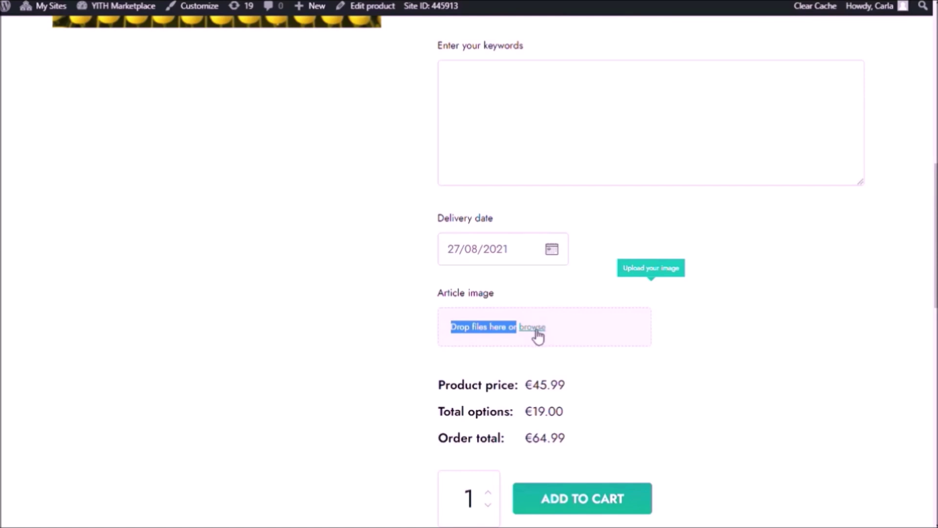
In the add-ons plugin's general options, set the upload options' link to show to Button "upload" and save
click(555, 293)
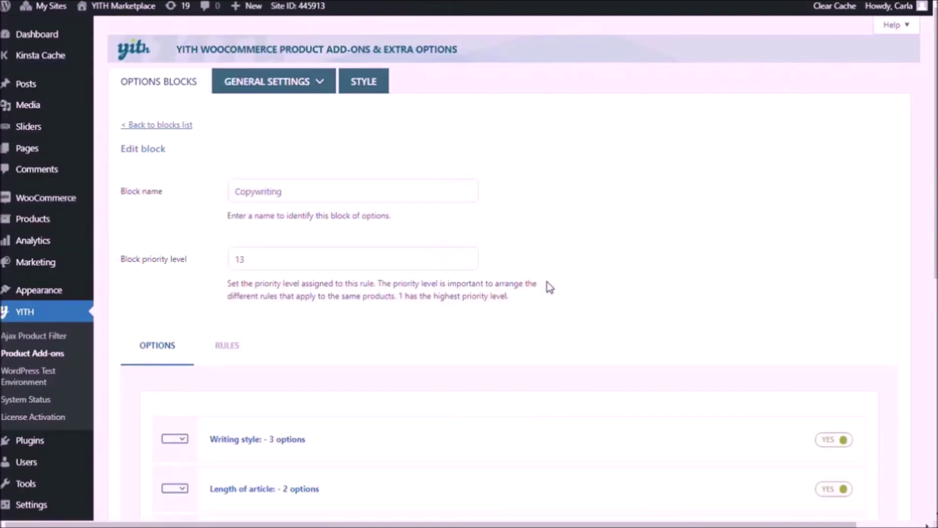
mouse_move(314, 88)
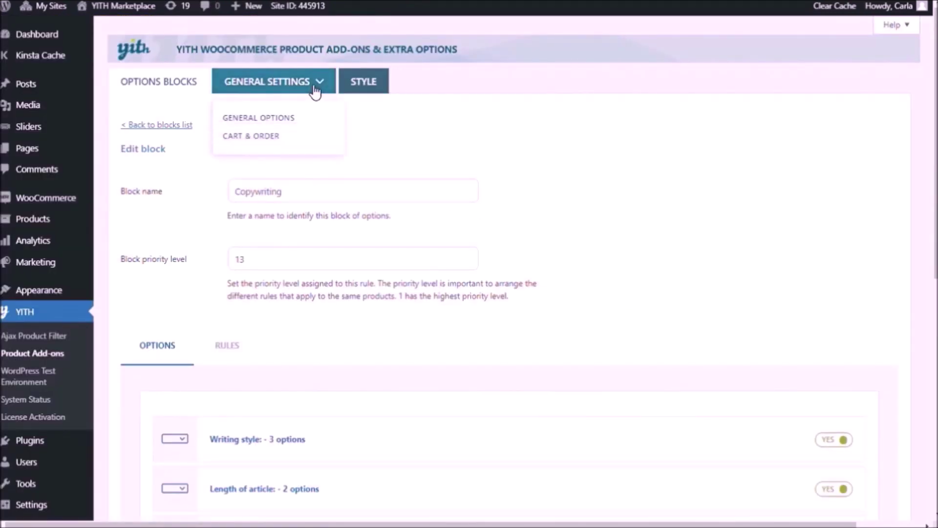
click(292, 118)
scroll(304, 119, down, 8)
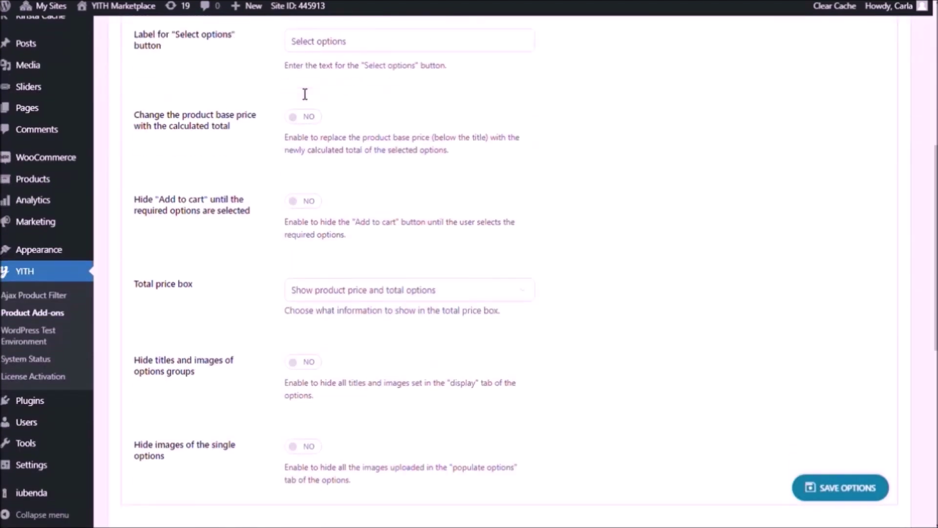
scroll(307, 113, down, 6)
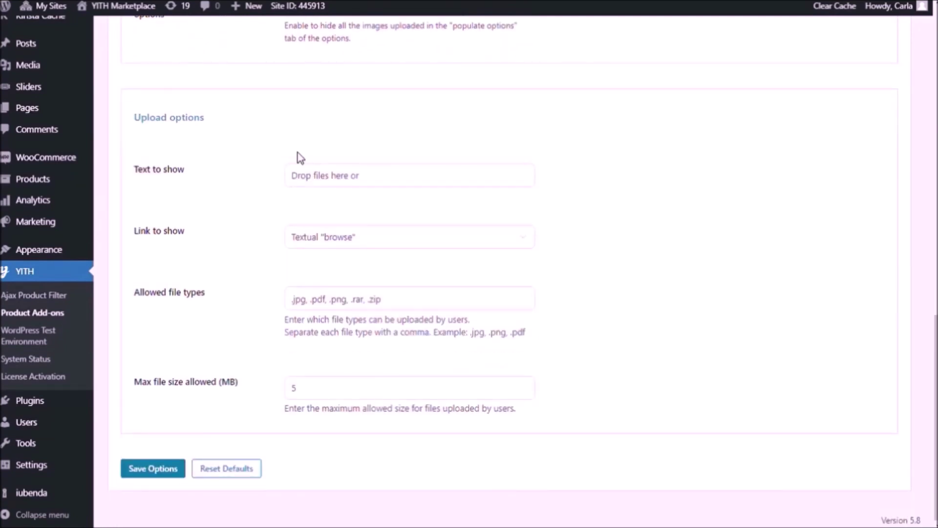
drag(134, 119, 205, 119)
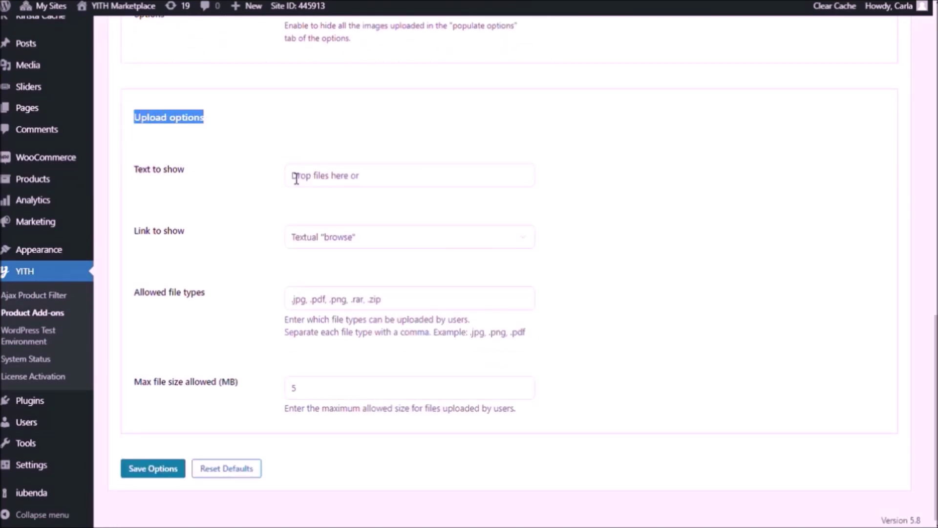
drag(311, 176, 373, 181)
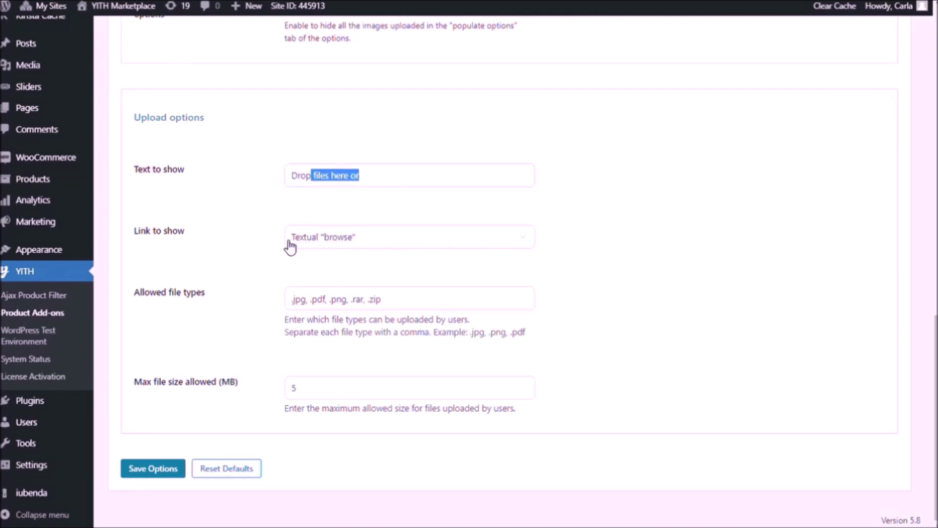
click(348, 270)
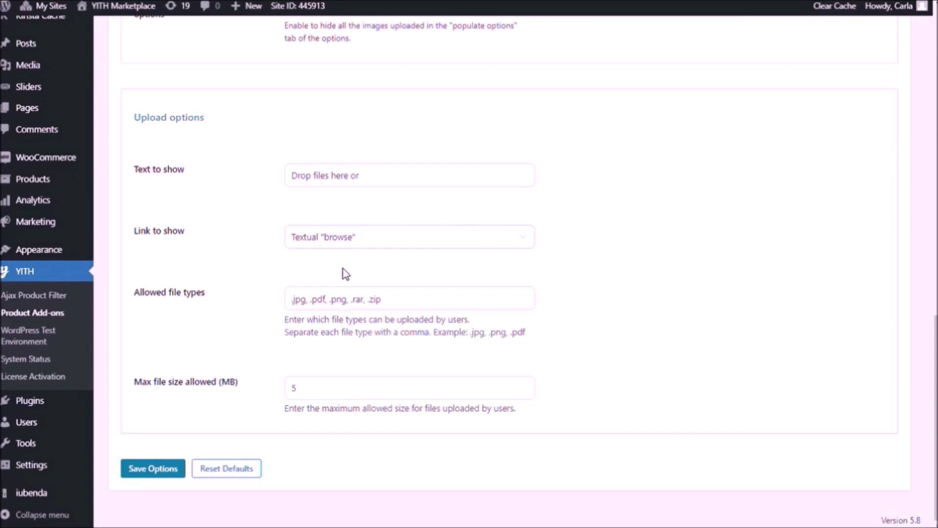
click(346, 272)
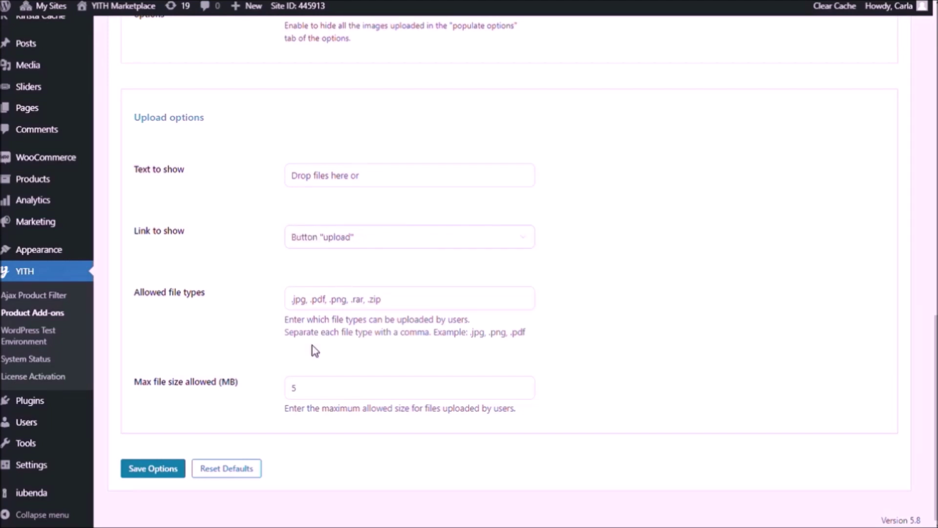
click(161, 470)
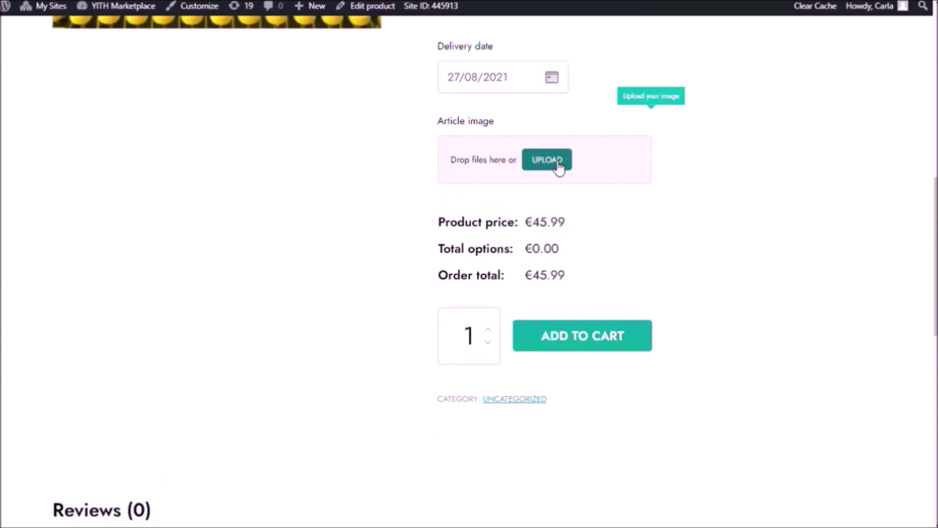
On the Custom Post product page, select 501-1000 words as the article length and check the price below the title
scroll(581, 185, up, 1)
scroll(622, 264, up, 7)
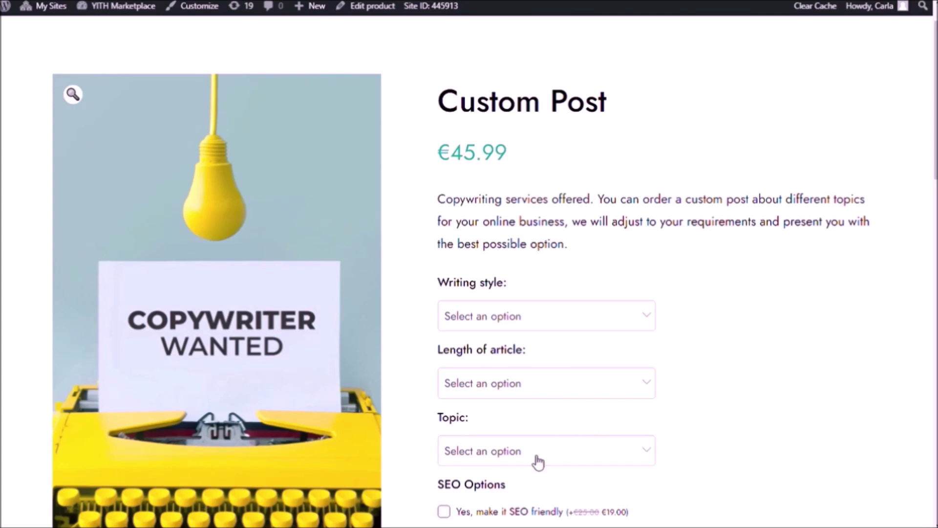
click(612, 389)
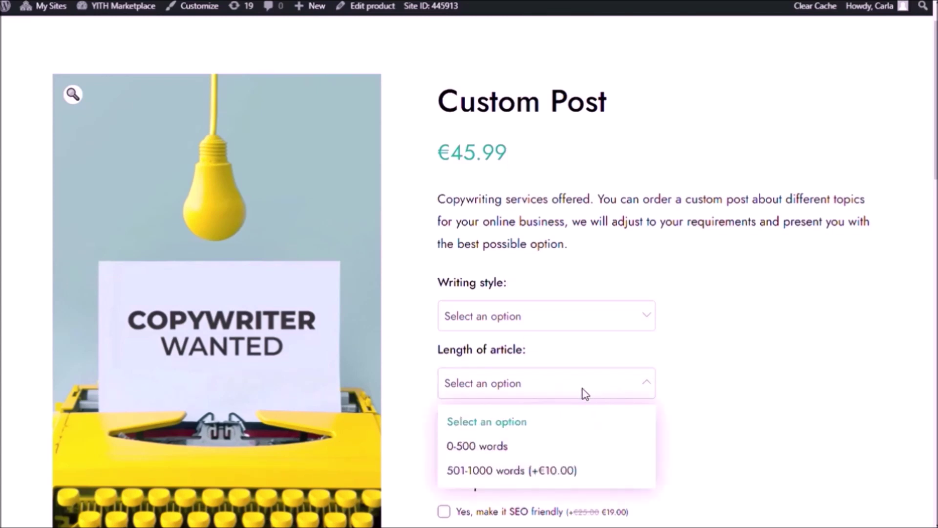
click(505, 471)
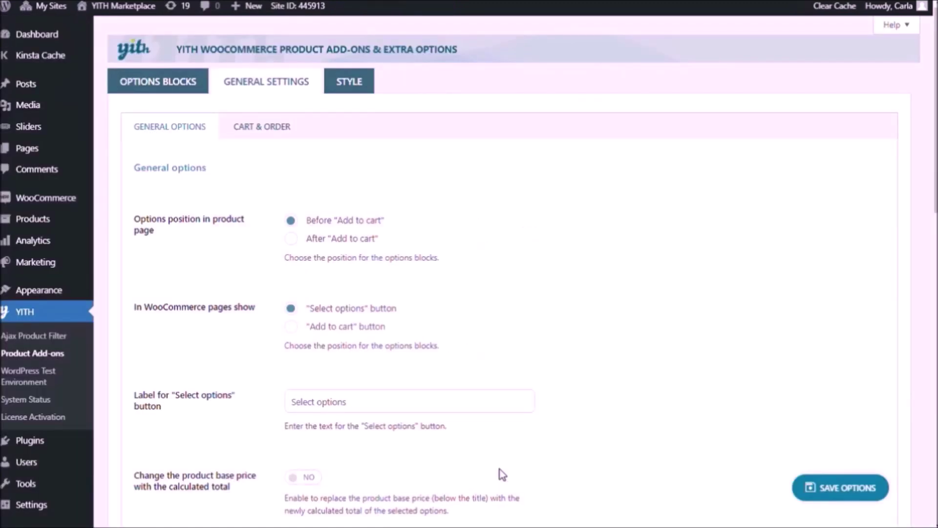
In the plugin's general options, enable changing the product base price with the calculated total and save the options
scroll(404, 294, down, 1)
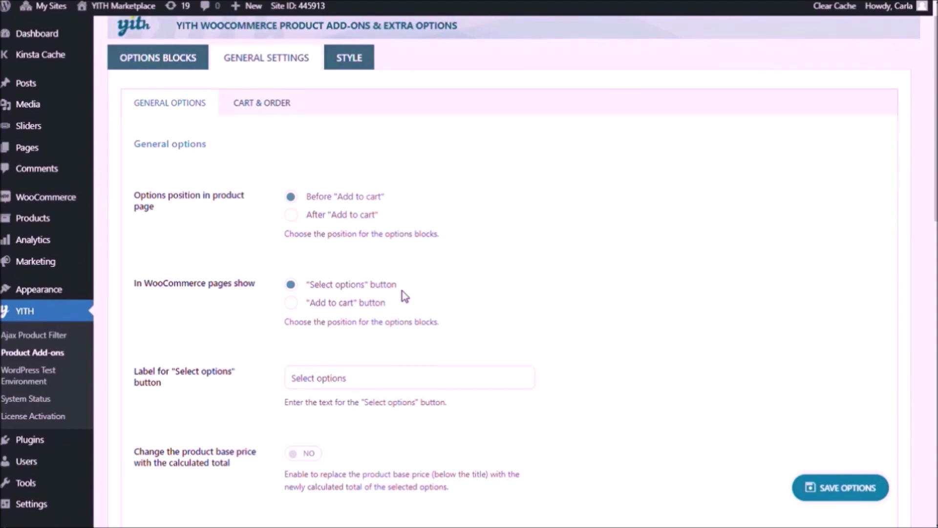
scroll(403, 293, down, 2)
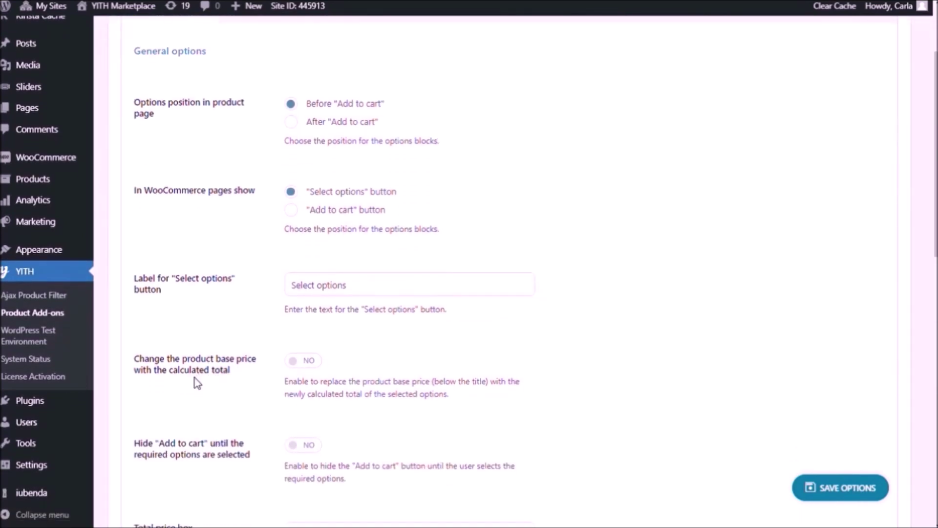
click(302, 361)
click(840, 487)
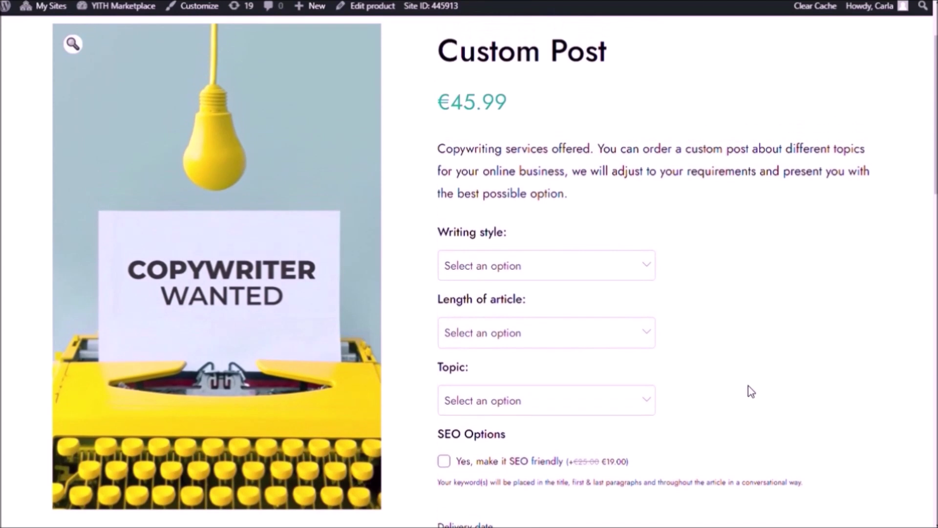
On the product page, choose 501-1000 words as the article length, Journalistic as the writing style and Politics or Economy as the topic
click(638, 345)
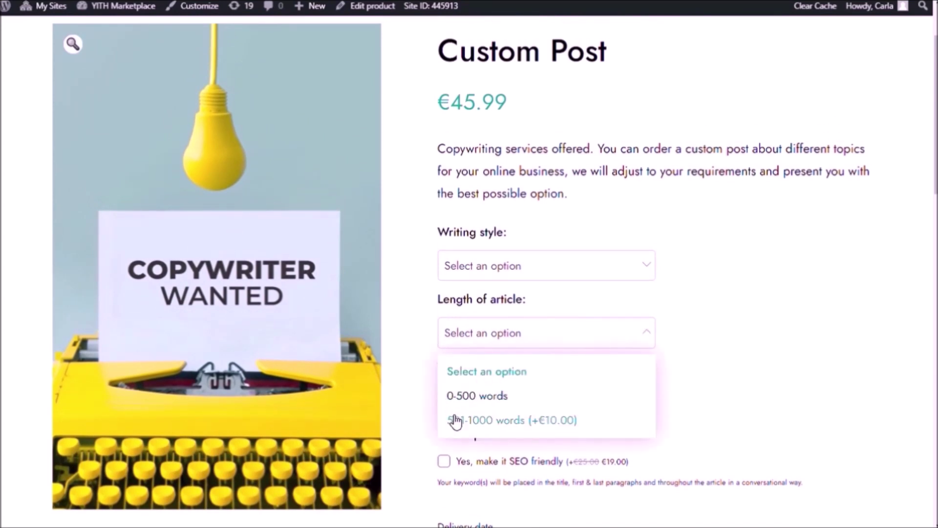
click(499, 423)
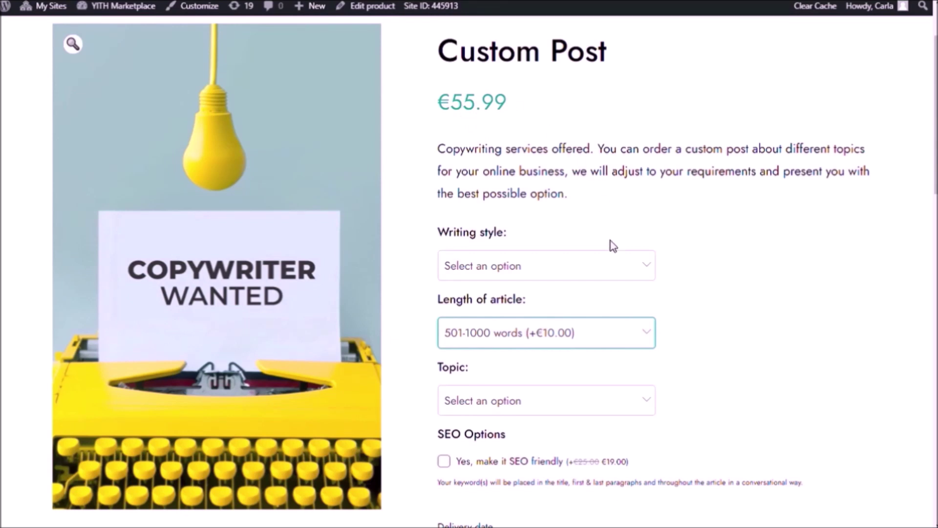
click(608, 265)
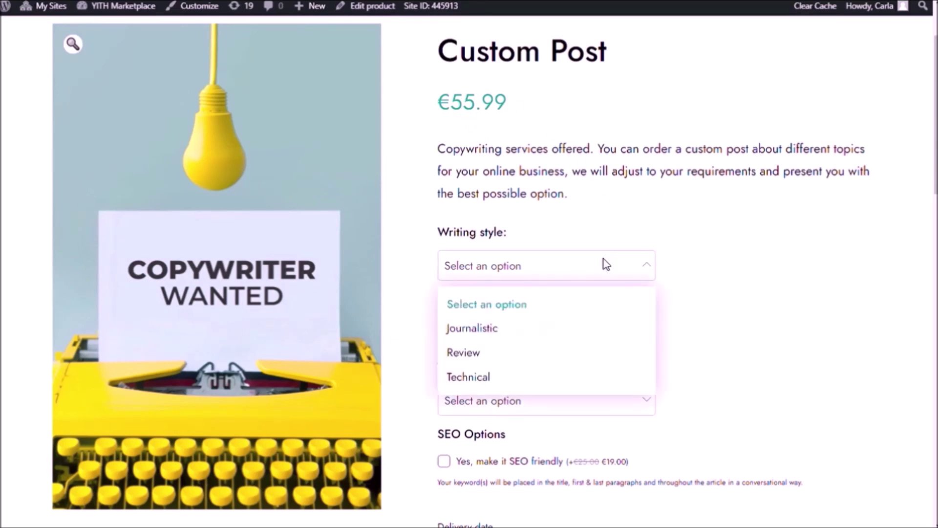
click(498, 328)
scroll(565, 366, down, 2)
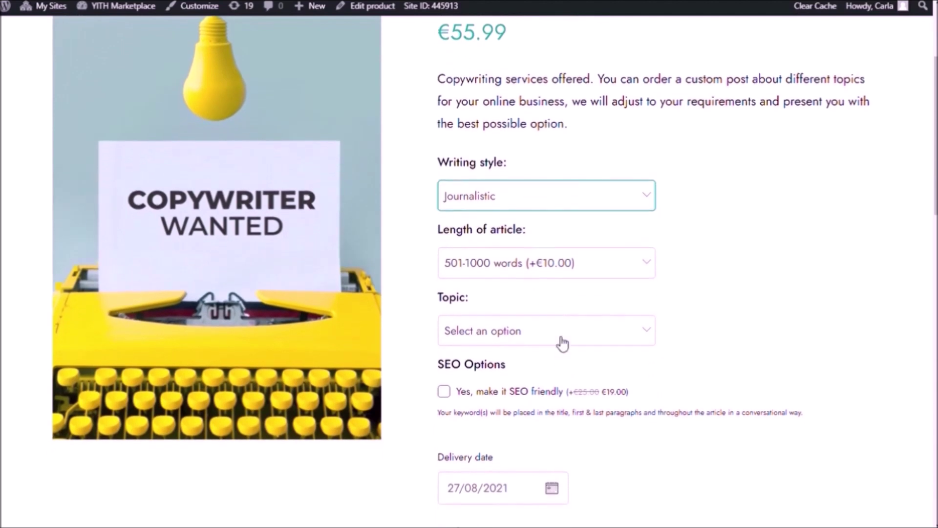
click(561, 338)
click(535, 391)
scroll(740, 329, down, 3)
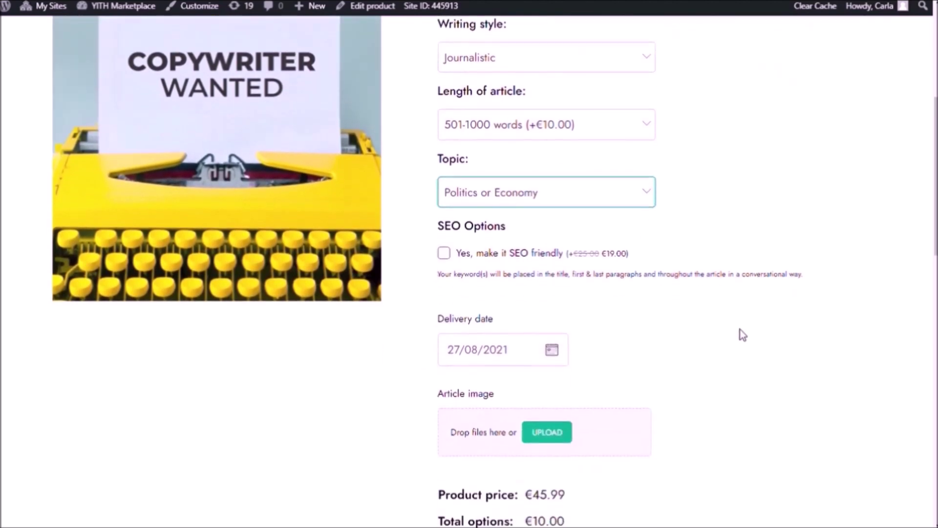
Tick the SEO friendly option and enter "Keyword" in the keywords field
click(444, 253)
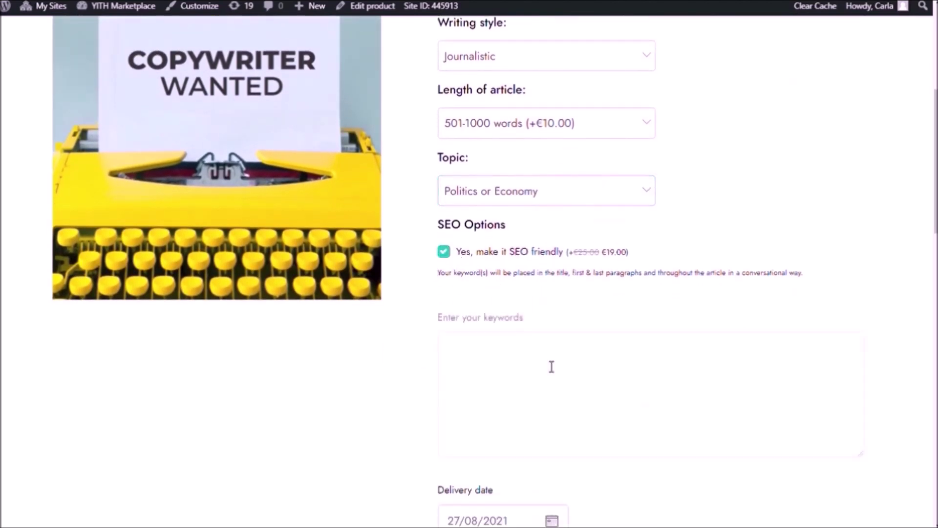
click(579, 380)
text(Keyword)
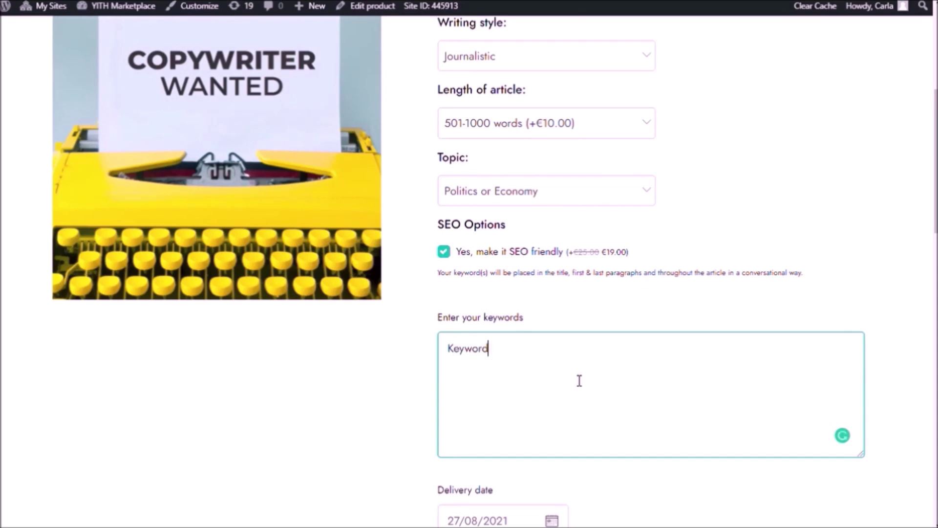
Set the delivery date to 28/08/2021 and upload Article.png as the article image
scroll(576, 381, down, 3)
scroll(574, 386, down, 1)
click(560, 335)
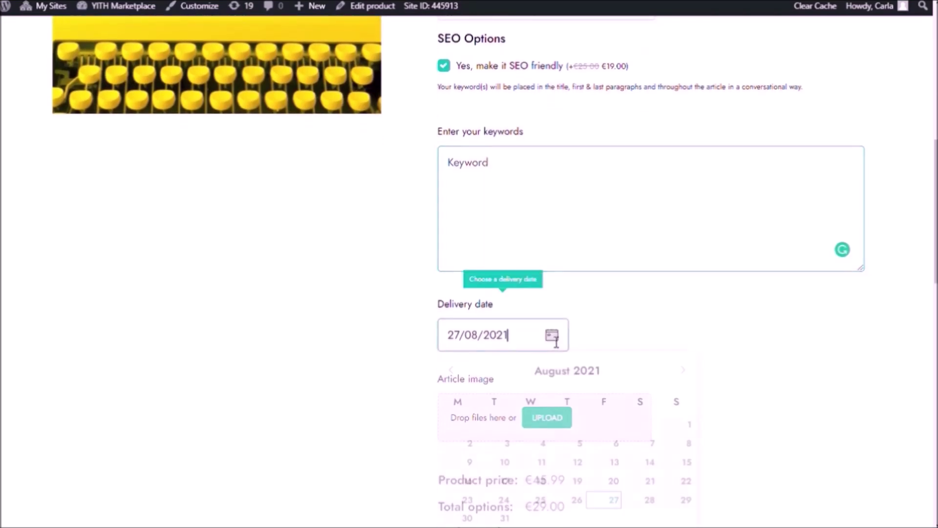
click(657, 504)
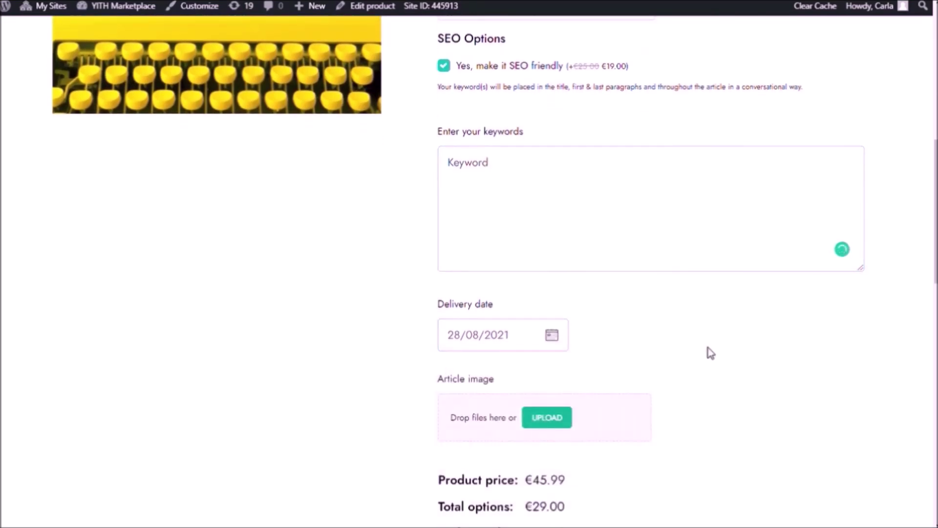
scroll(704, 371, down, 4)
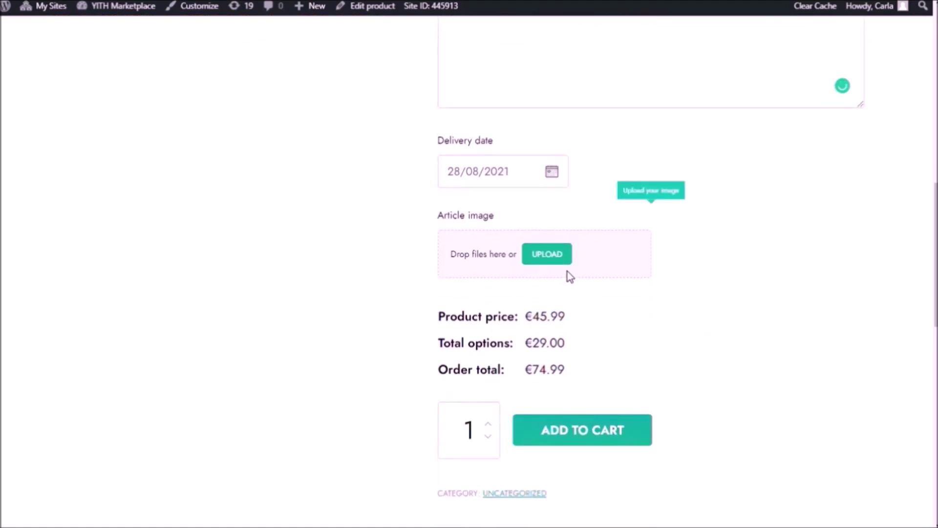
click(561, 262)
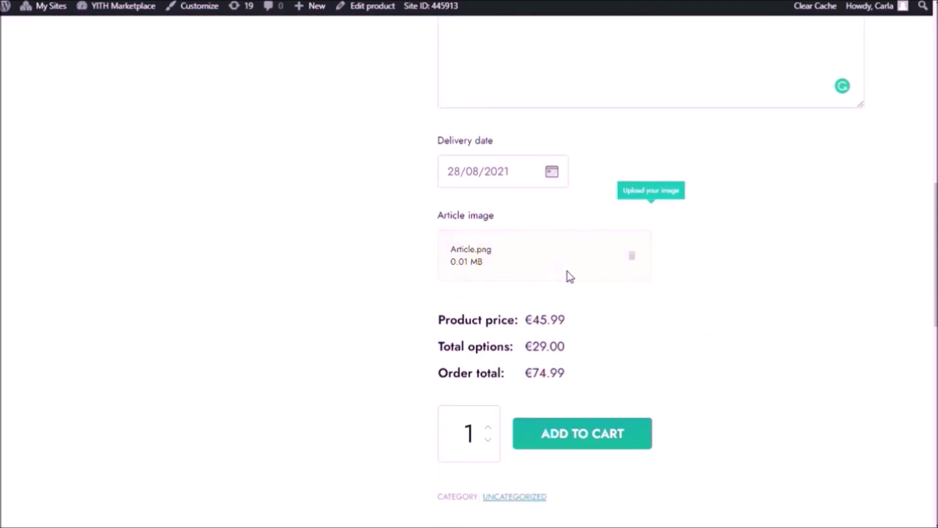
Compare the order total with the price below the title, add the configured Custom Post to the cart and open the cart
scroll(606, 259, down, 2)
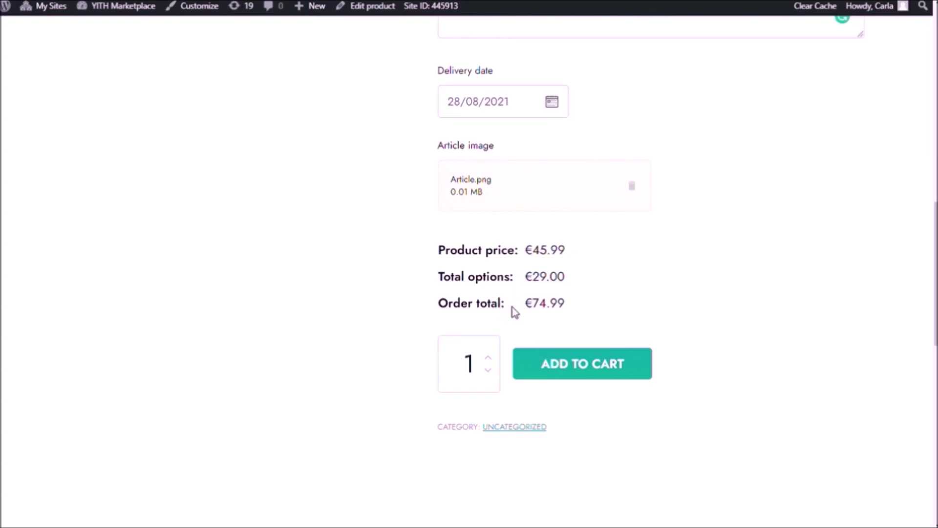
scroll(541, 309, up, 10)
scroll(541, 313, up, 4)
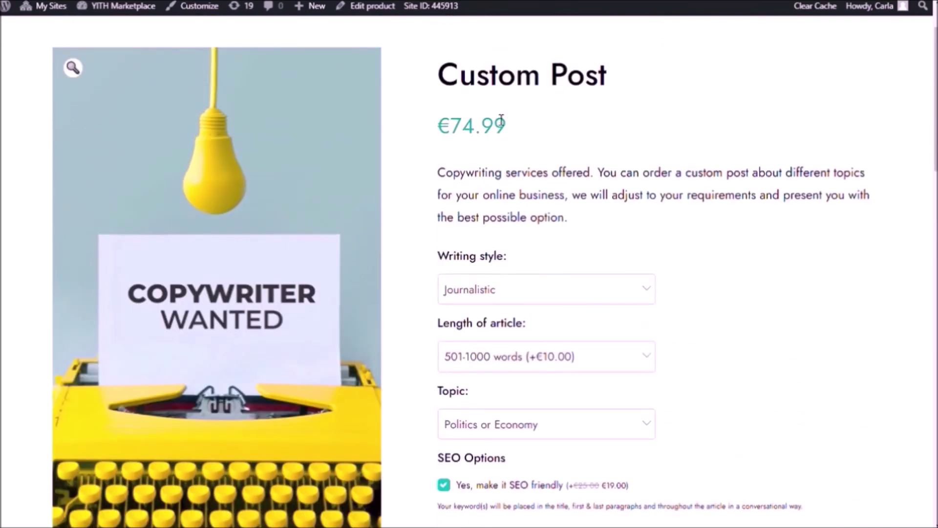
scroll(501, 119, down, 9)
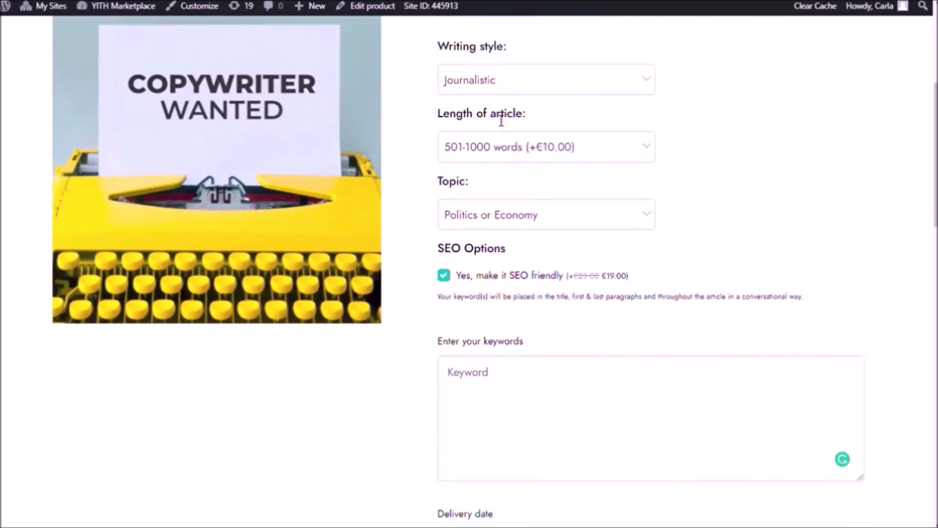
scroll(498, 120, down, 7)
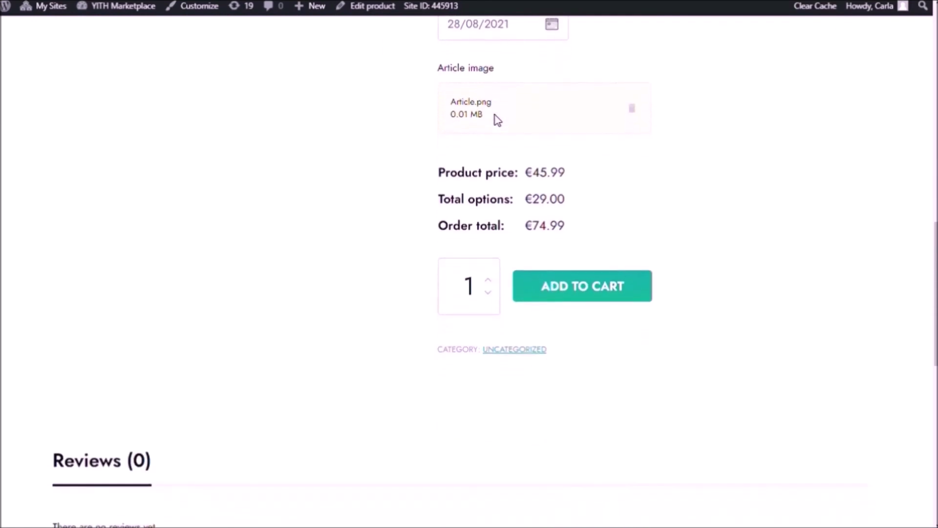
click(606, 249)
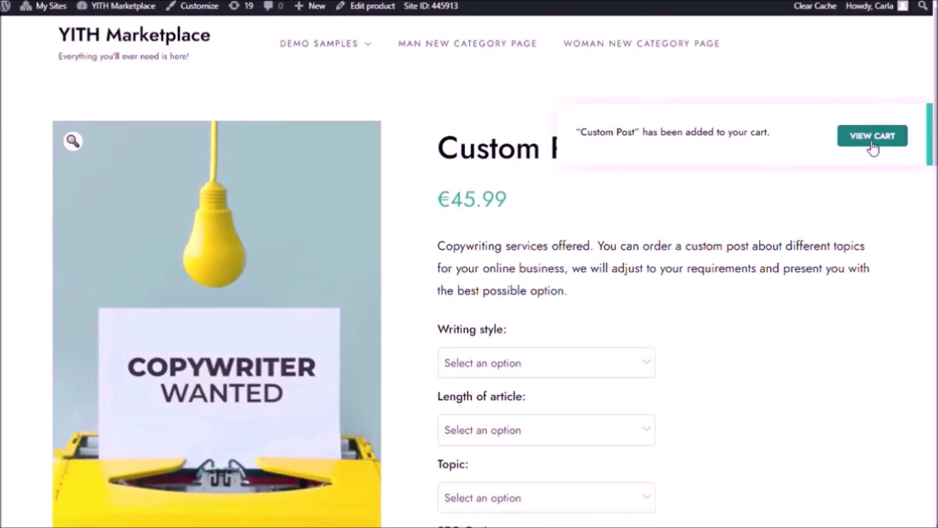
click(872, 143)
scroll(218, 308, down, 2)
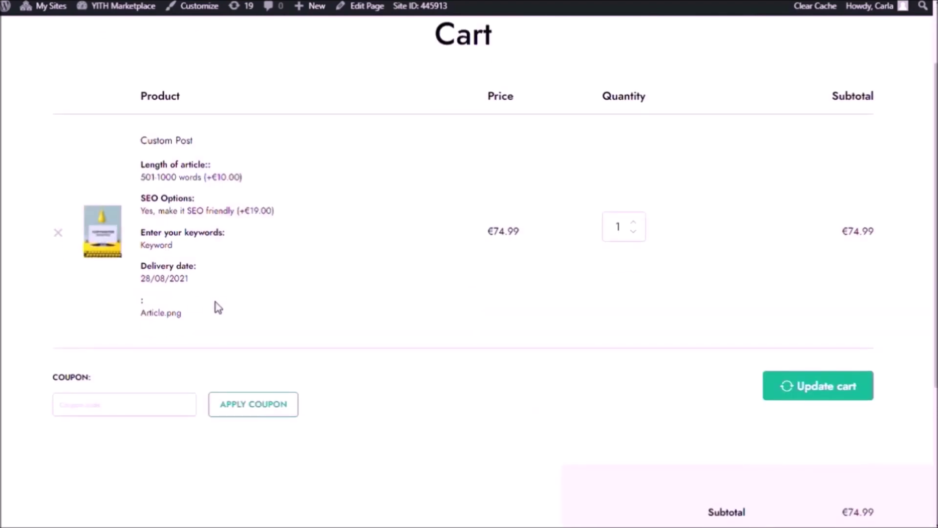